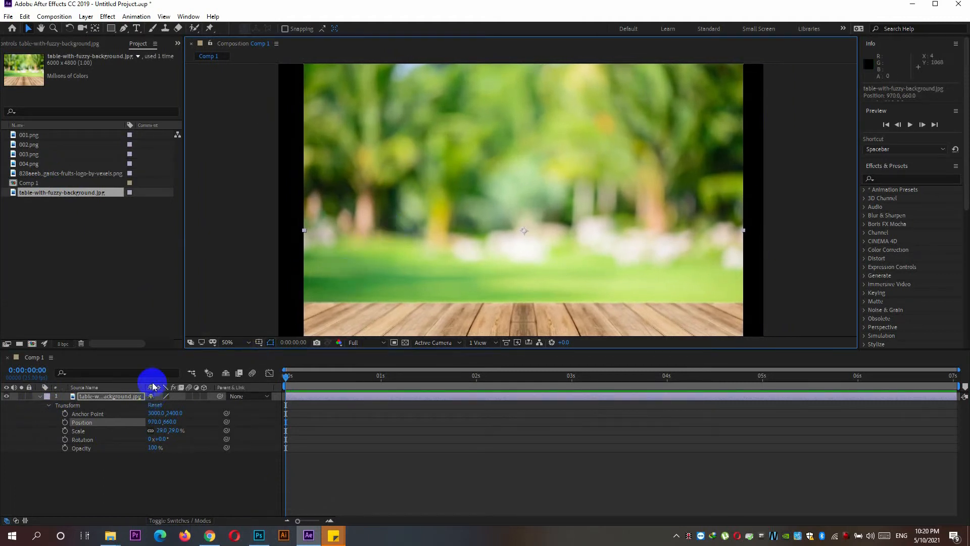
- Fit the composition in the viewer, scale the background image to 35%, and reposition it to about 974, 475
{"action": "left_click", "coordinate": [249, 342]}
{"action": "left_click", "coordinate": [234, 161]}
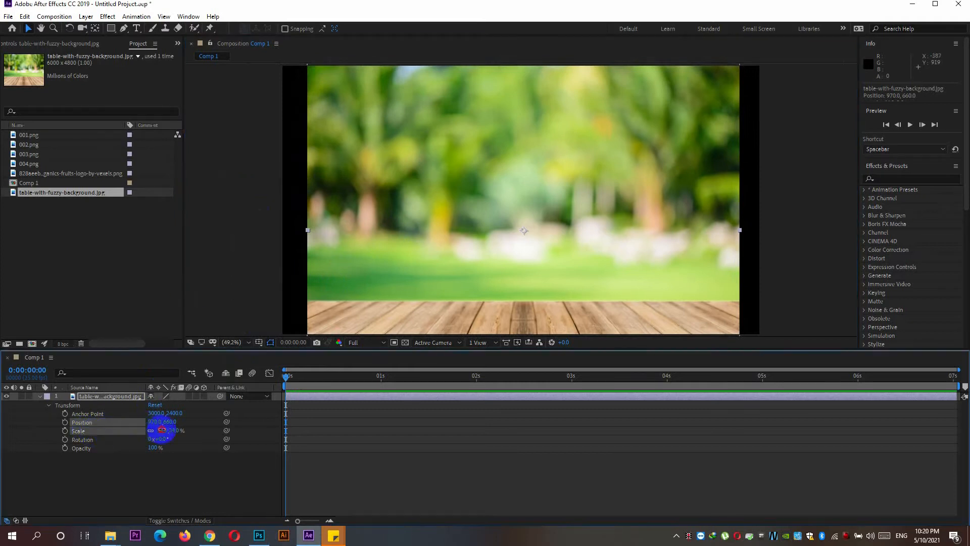
{"action": "left_click_drag", "start_coordinate": [158, 430], "coordinate": [167, 430]}
{"action": "left_click_drag", "start_coordinate": [415, 277], "coordinate": [417, 226]}
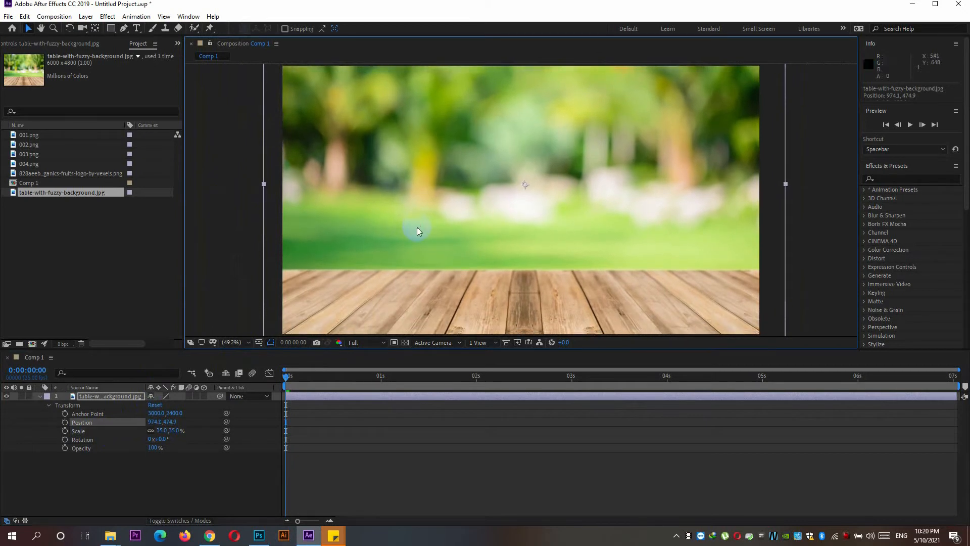
- Add 001.png, 002.png, 003.png and 004.png to the composition above the background layer
{"action": "left_click", "coordinate": [13, 137]}
{"action": "left_click", "coordinate": [29, 146]}
{"action": "left_click", "coordinate": [29, 136]}
{"action": "left_click", "coordinate": [30, 146], "text": "ctrl"}
{"action": "left_click", "coordinate": [31, 154], "text": "ctrl"}
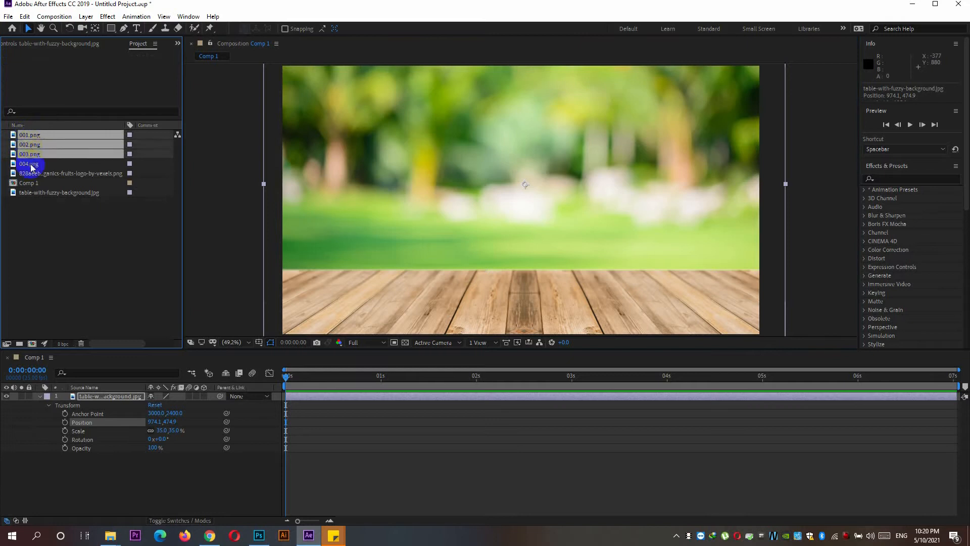
{"action": "left_click", "coordinate": [30, 165], "text": "ctrl"}
{"action": "left_click_drag", "start_coordinate": [30, 165], "coordinate": [487, 194]}
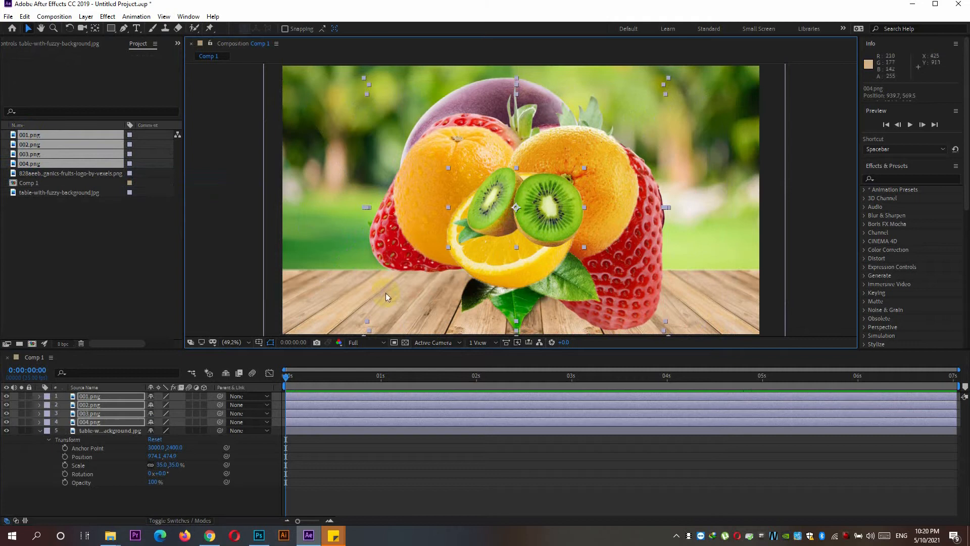
{"action": "left_click", "coordinate": [117, 260]}
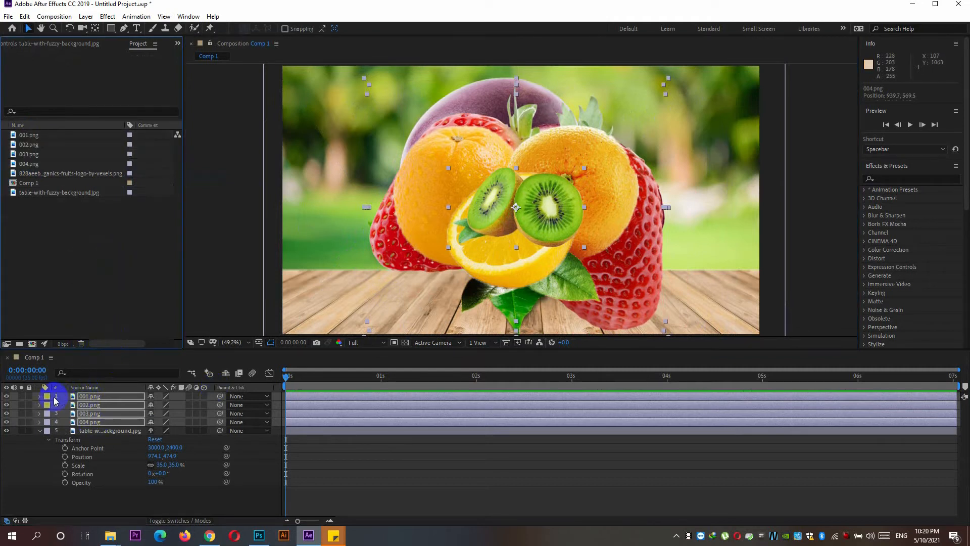
- Scale the four fruit layers, 001.png to 004.png, together to 54%
{"action": "left_click", "coordinate": [100, 400]}
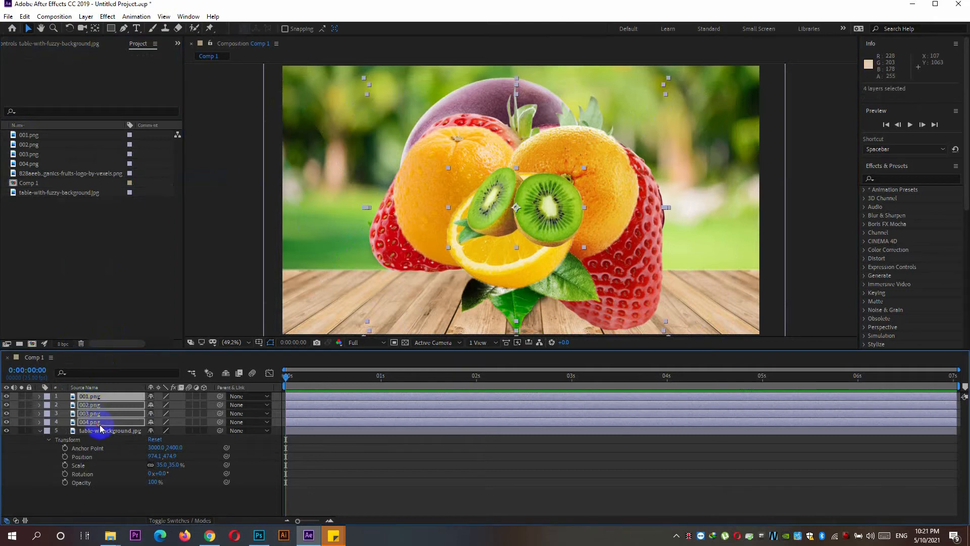
{"action": "left_click", "coordinate": [61, 434]}
{"action": "left_click", "coordinate": [95, 396]}
{"action": "left_click", "coordinate": [106, 422], "text": "shift"}
{"action": "key", "text": "s"}
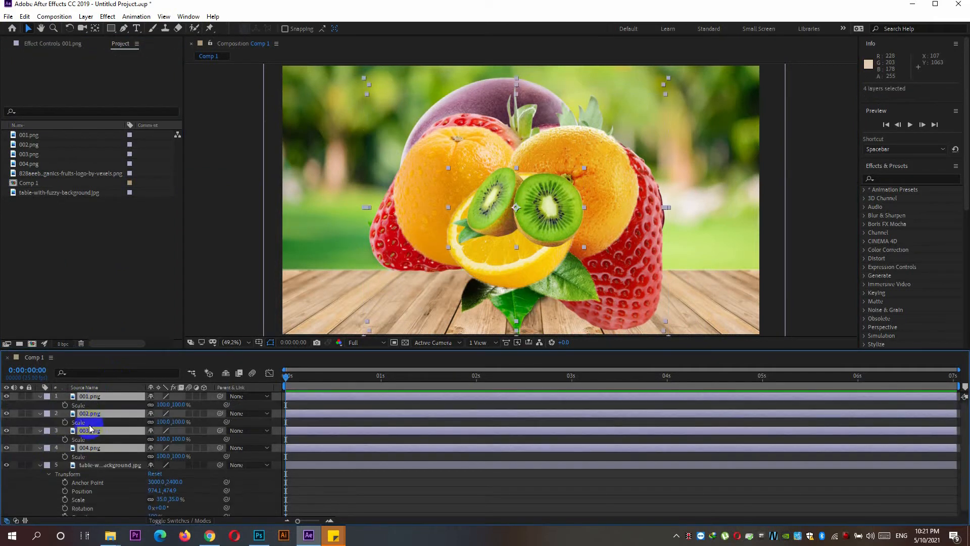
{"action": "left_click_drag", "start_coordinate": [162, 405], "coordinate": [138, 406]}
{"action": "left_click", "coordinate": [435, 252]}
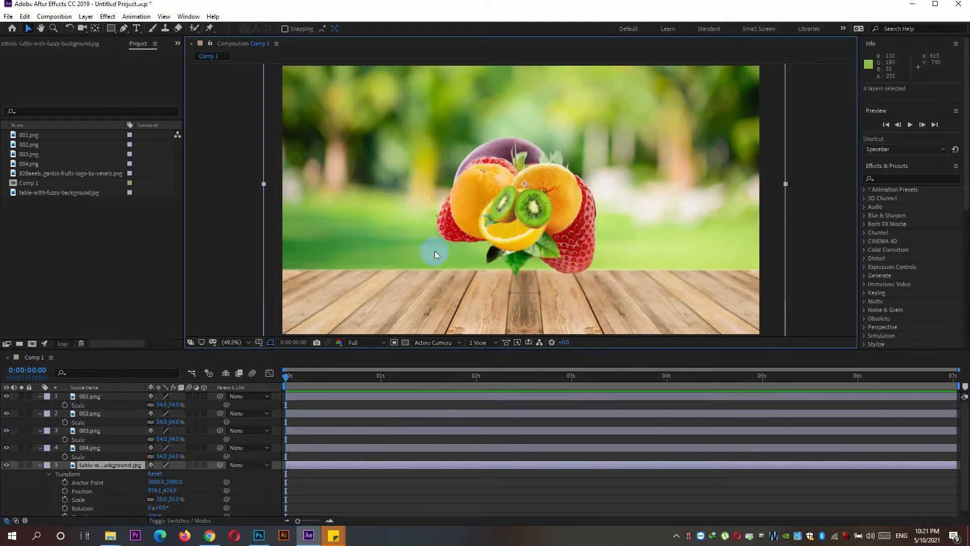
- Lock the table background layer and collapse its properties
{"action": "left_click", "coordinate": [234, 186]}
{"action": "left_click", "coordinate": [325, 227]}
{"action": "left_click", "coordinate": [59, 373]}
{"action": "scroll", "coordinate": [70, 430], "scroll_direction": "down", "scroll_amount": 1}
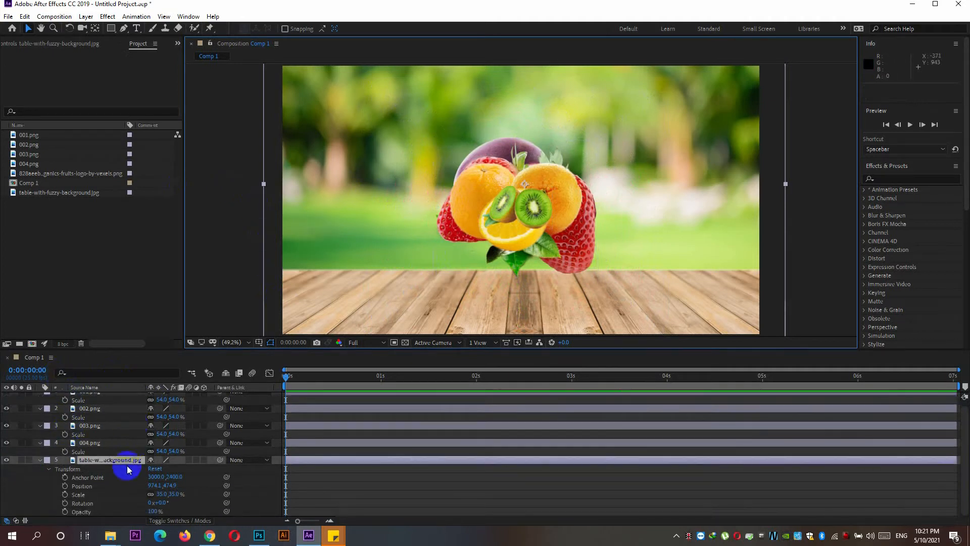
{"action": "left_click", "coordinate": [29, 459]}
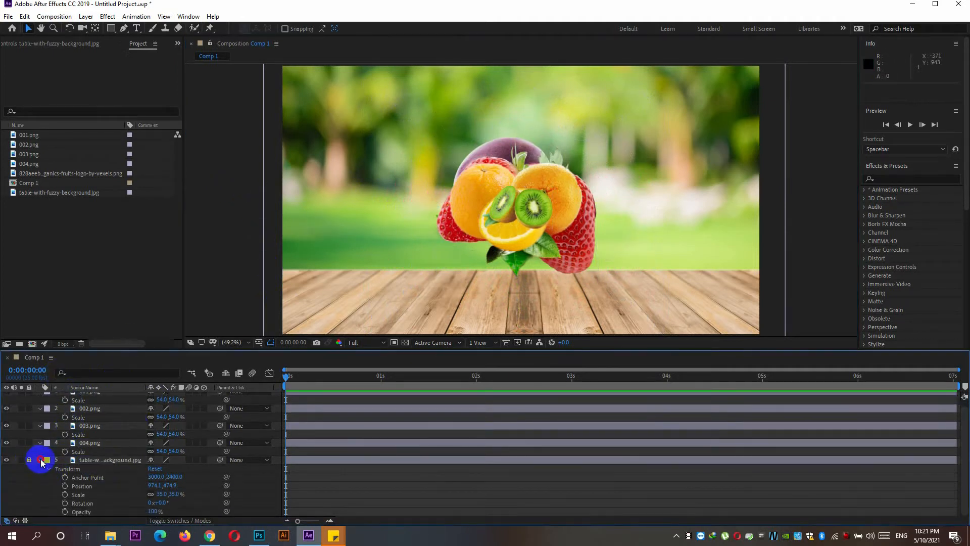
{"action": "left_click", "coordinate": [40, 459]}
- Move the oranges onto the table beside the kiwis, scaling 002.png to 41%
{"action": "left_click_drag", "start_coordinate": [520, 207], "coordinate": [471, 276]}
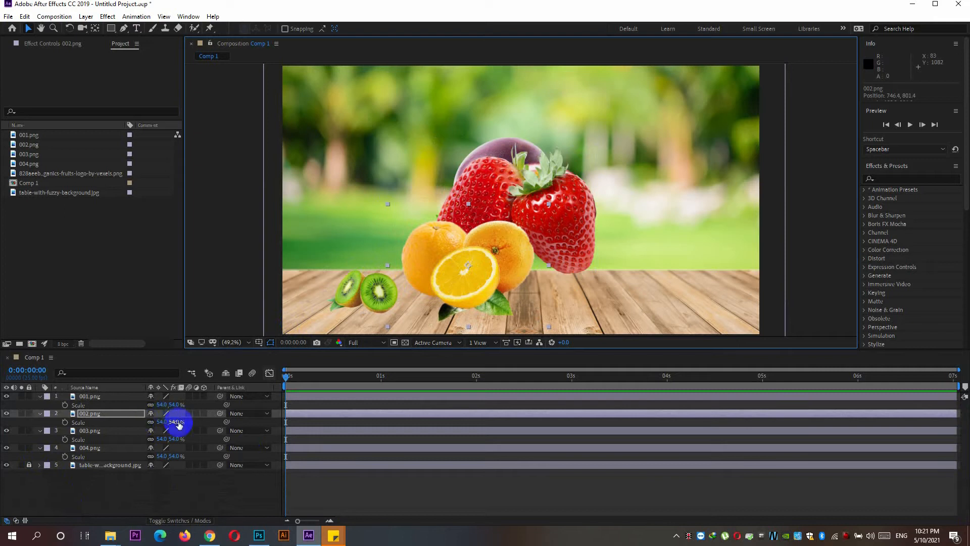
{"action": "left_click_drag", "start_coordinate": [163, 426], "coordinate": [156, 424]}
{"action": "mouse_move", "coordinate": [482, 261]}
{"action": "left_mouse_down"}
{"action": "mouse_move", "coordinate": [463, 271]}
{"action": "mouse_move", "coordinate": [471, 266]}
{"action": "left_mouse_up"}
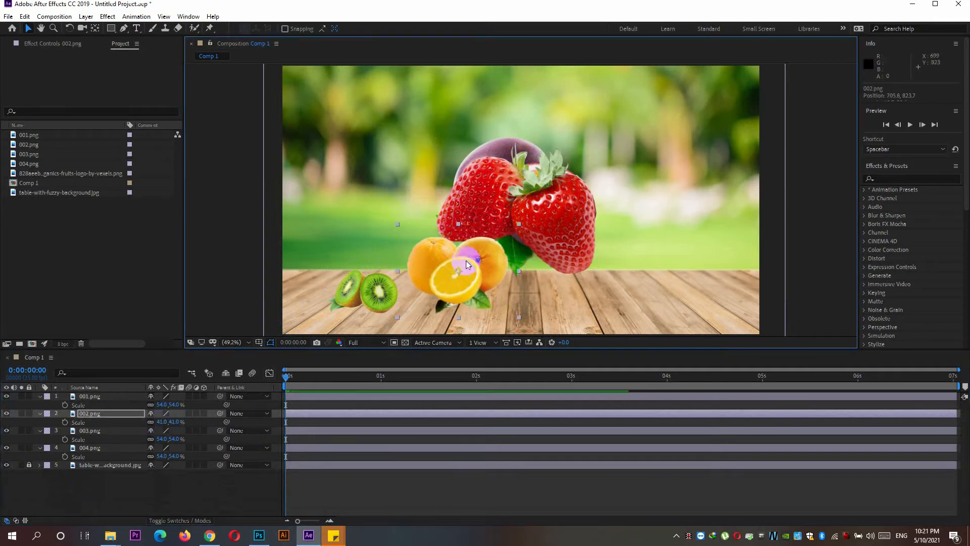
- Scale the strawberries (003.png) to 36% and place them at the right side of the wooden table
{"action": "left_click", "coordinate": [544, 209]}
{"action": "left_click_drag", "start_coordinate": [544, 209], "coordinate": [651, 257]}
{"action": "left_click", "coordinate": [118, 430]}
{"action": "left_click_drag", "start_coordinate": [158, 438], "coordinate": [151, 438]}
{"action": "left_click_drag", "start_coordinate": [643, 258], "coordinate": [673, 270]}
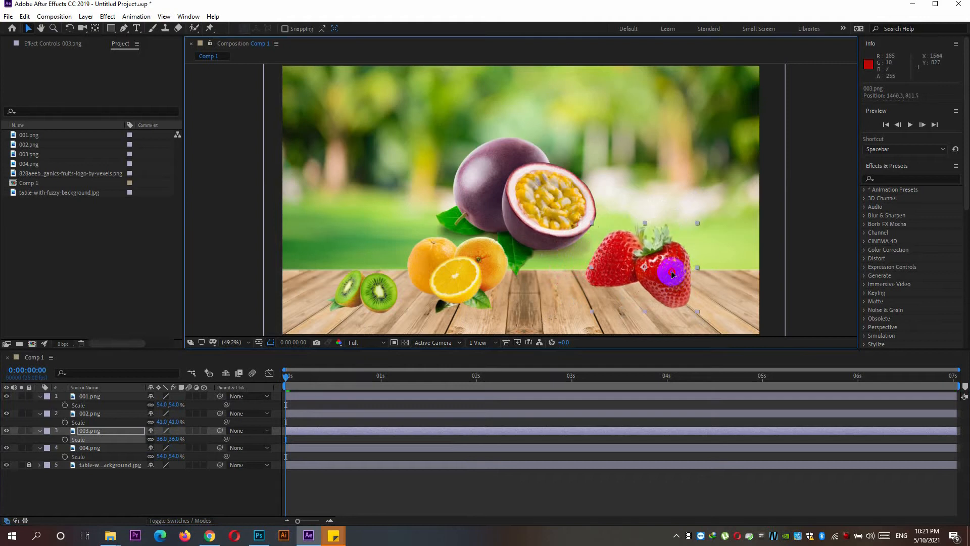
- Scale the kiwis (001.png) to 78% and space them and the oranges apart on the left half of the table
{"action": "left_click", "coordinate": [354, 293]}
{"action": "left_click", "coordinate": [159, 405]}
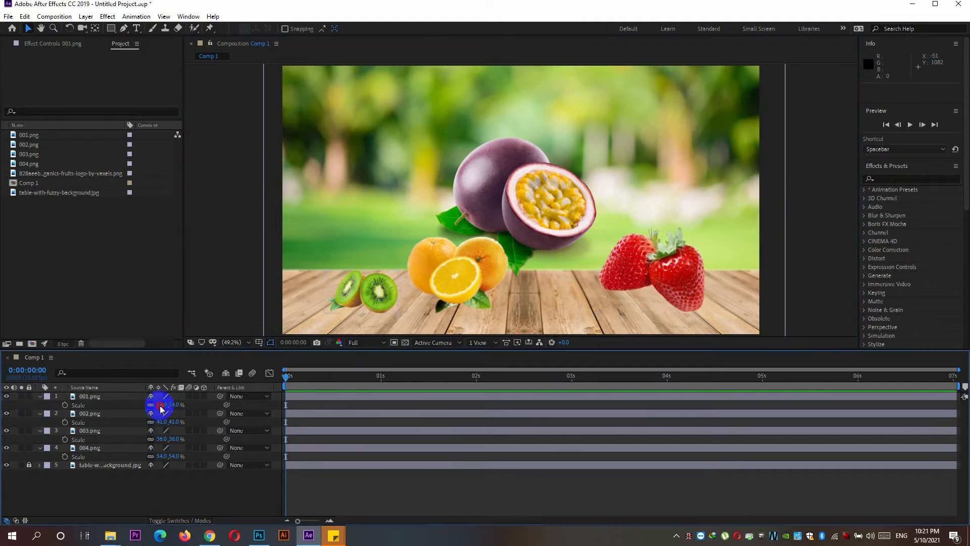
{"action": "left_click_drag", "start_coordinate": [160, 404], "coordinate": [171, 403]}
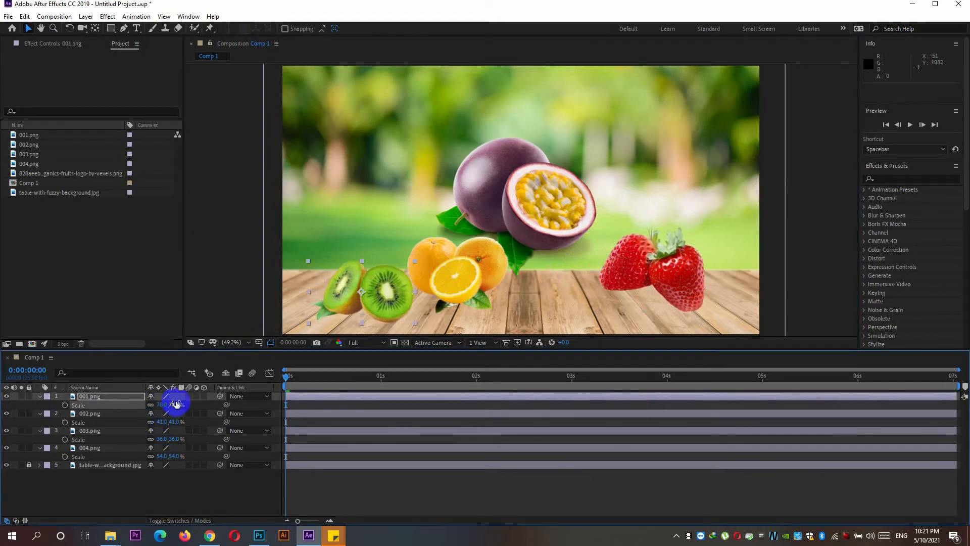
{"action": "left_click_drag", "start_coordinate": [444, 283], "coordinate": [472, 293]}
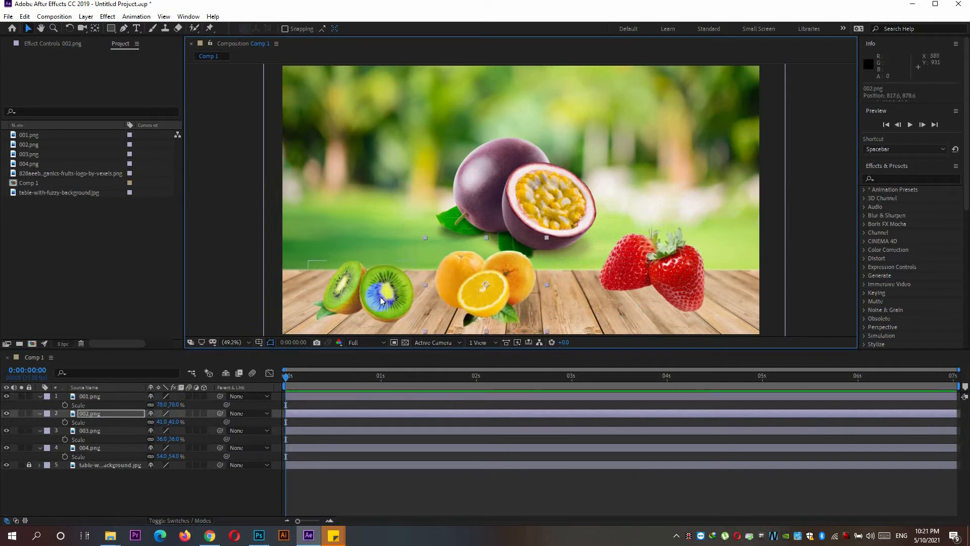
{"action": "left_click_drag", "start_coordinate": [380, 298], "coordinate": [365, 288]}
{"action": "left_click_drag", "start_coordinate": [477, 288], "coordinate": [455, 285]}
- Scale the passion fruit (004.png) to 34% and place it on the table between the oranges and strawberries
{"action": "left_click", "coordinate": [537, 215]}
{"action": "left_click_drag", "start_coordinate": [537, 215], "coordinate": [571, 244]}
{"action": "left_click", "coordinate": [127, 459]}
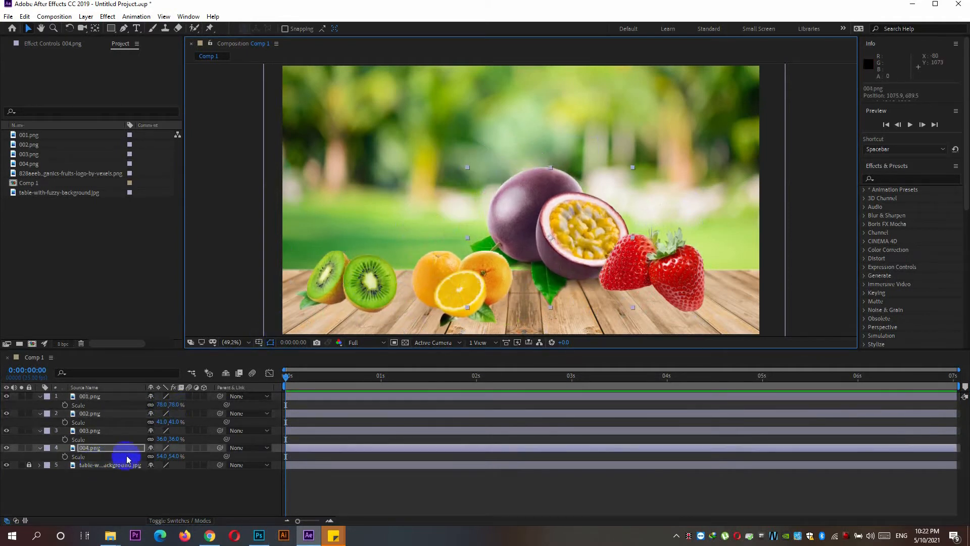
{"action": "left_click_drag", "start_coordinate": [157, 456], "coordinate": [147, 456]}
{"action": "left_click_drag", "start_coordinate": [566, 245], "coordinate": [581, 292]}
- Fine-tune the strawberries, kiwis and oranges so the four fruits are evenly spaced in a row on the table
{"action": "left_click_drag", "start_coordinate": [682, 277], "coordinate": [710, 281]}
{"action": "left_click", "coordinate": [360, 283]}
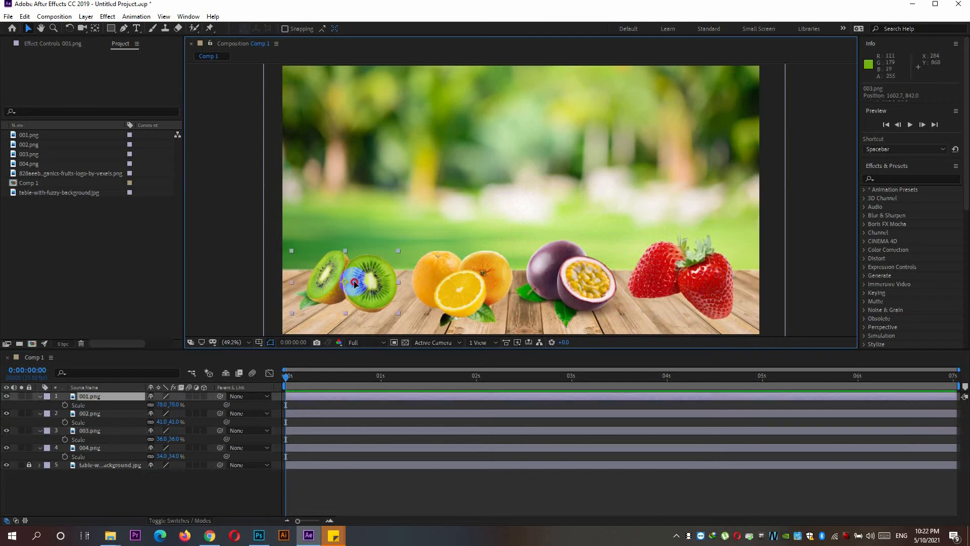
{"action": "left_click", "coordinate": [444, 283]}
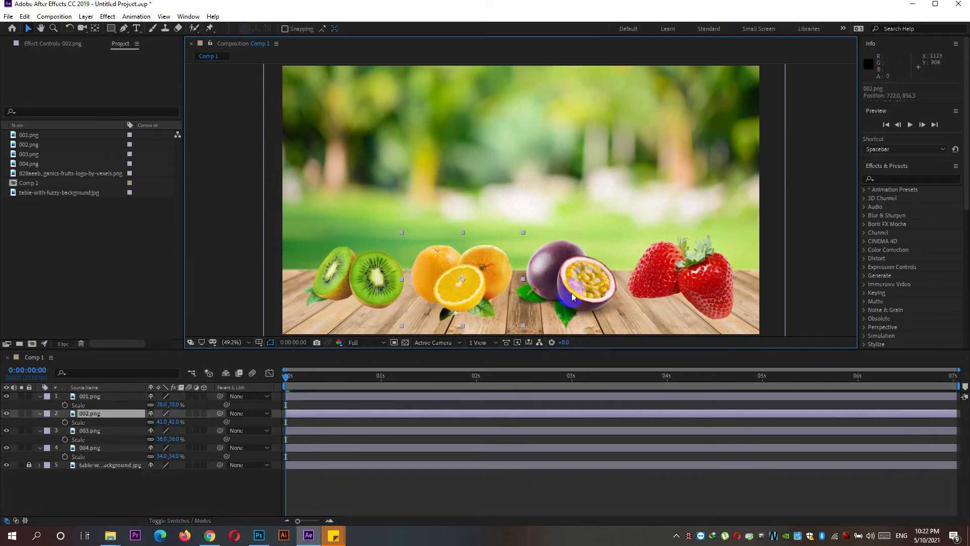
{"action": "left_click", "coordinate": [689, 277]}
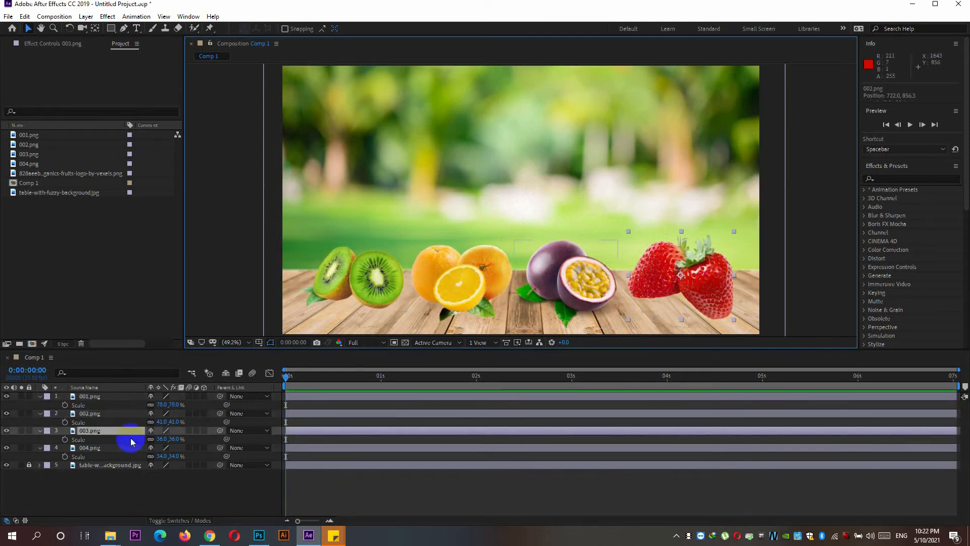
- Collapse the four fruit layers, make them 3D with motion blur, and enable motion blur for the composition
{"action": "left_click", "coordinate": [40, 396]}
{"action": "left_click", "coordinate": [39, 405]}
{"action": "left_click", "coordinate": [39, 413]}
{"action": "left_click", "coordinate": [39, 422]}
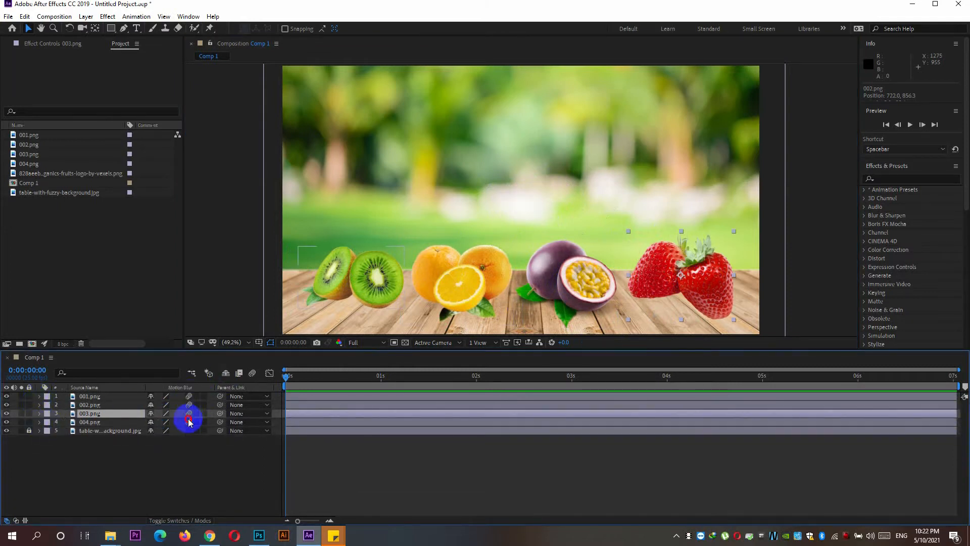
{"action": "left_click_drag", "start_coordinate": [204, 419], "coordinate": [231, 387]}
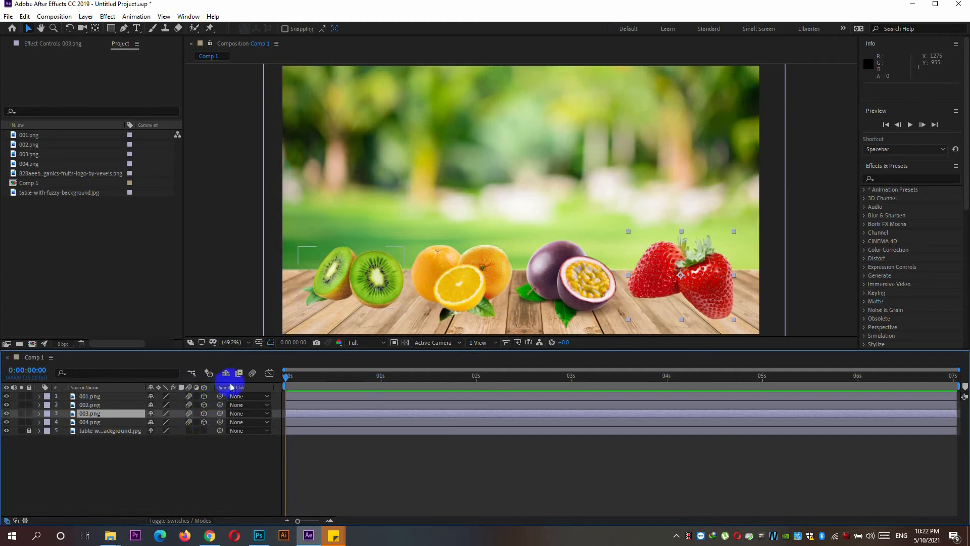
{"action": "left_click", "coordinate": [252, 374]}
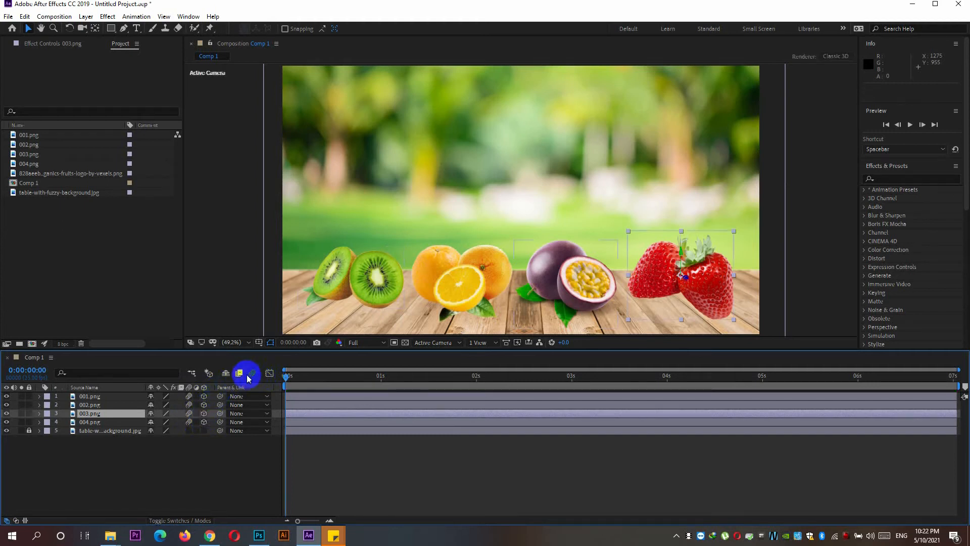
- Add a Position keyframe to the kiwi layer (001.png) at 0:00:00:05
{"action": "left_click", "coordinate": [344, 277]}
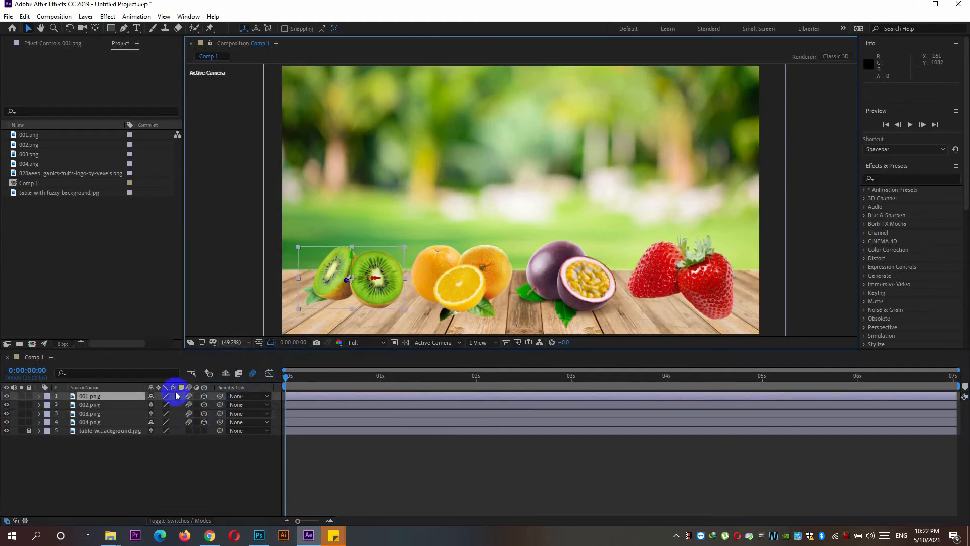
{"action": "left_click", "coordinate": [39, 396]}
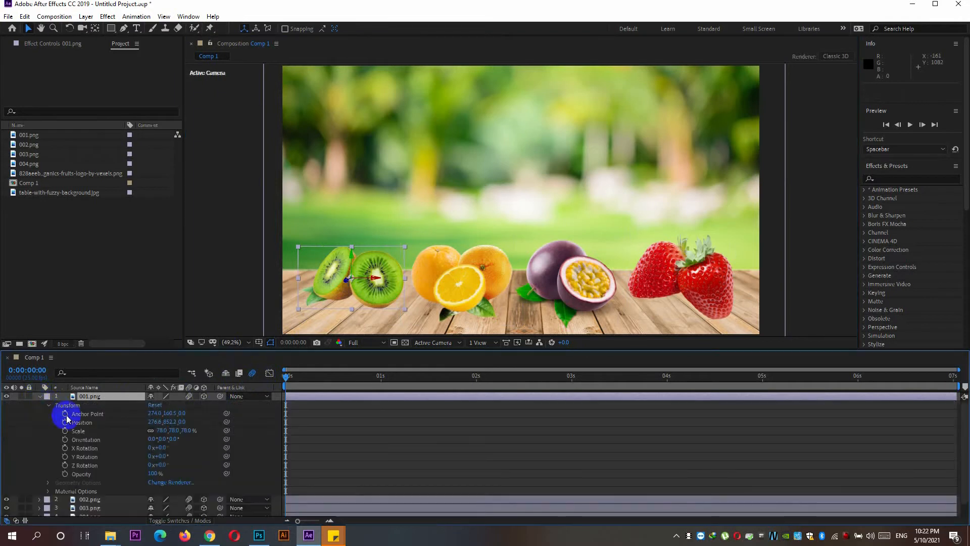
{"action": "left_click_drag", "start_coordinate": [284, 377], "coordinate": [305, 375]}
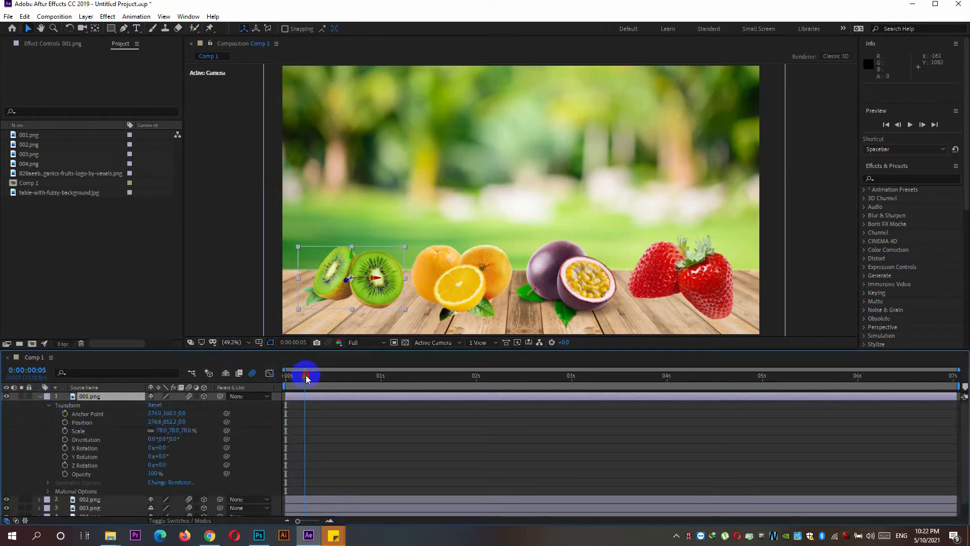
{"action": "left_click", "coordinate": [64, 421]}
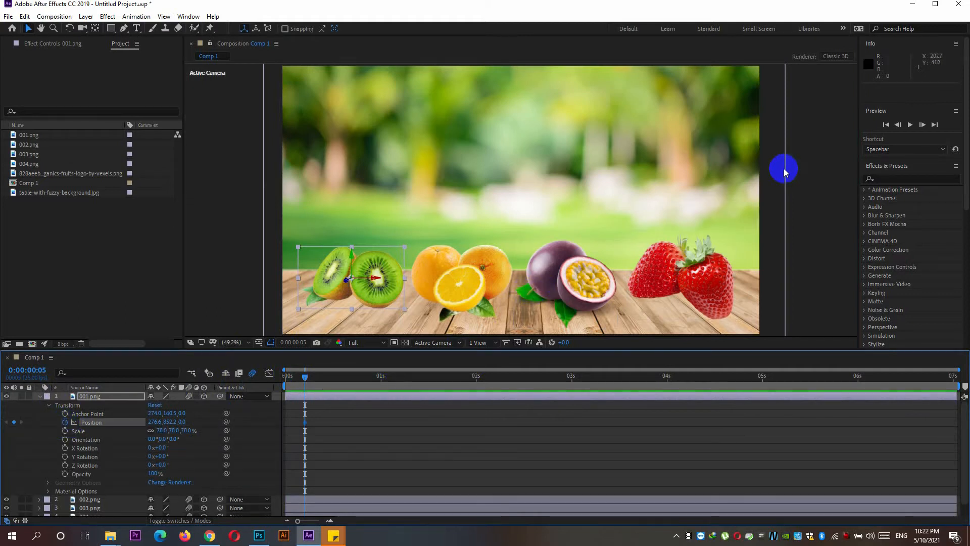
- Add two more Position keyframes to the kiwi layer, at 0:00:00:10 and 0:00:00:13
{"action": "left_click", "coordinate": [924, 124]}
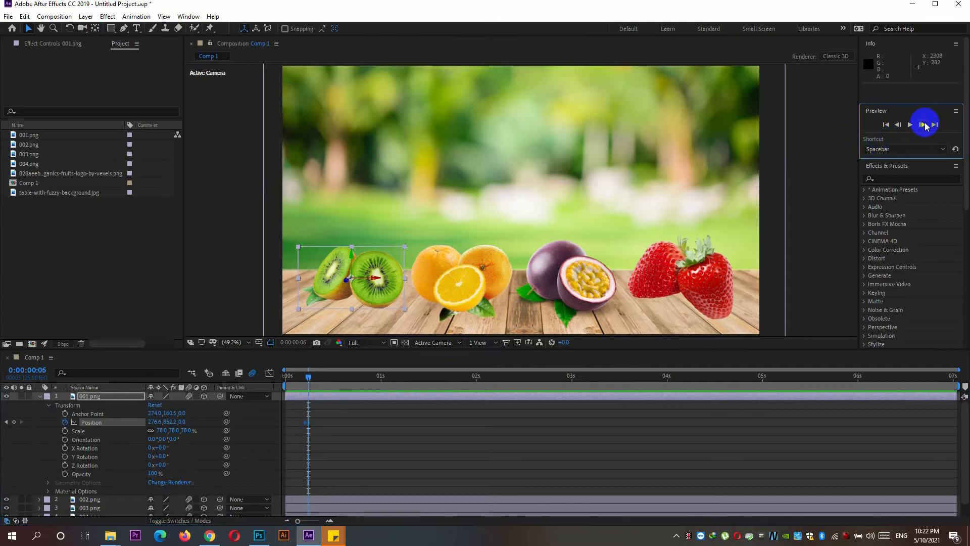
{"action": "left_click", "coordinate": [924, 125]}
{"action": "left_click", "coordinate": [924, 125]}
{"action": "left_click", "coordinate": [898, 125]}
{"action": "left_click", "coordinate": [14, 422]}
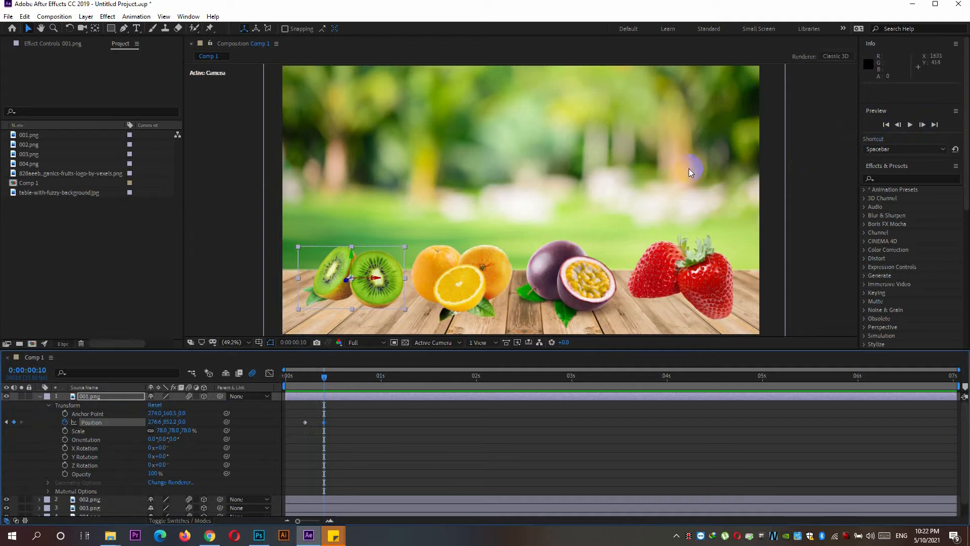
{"action": "left_click", "coordinate": [922, 125]}
{"action": "left_click", "coordinate": [14, 422]}
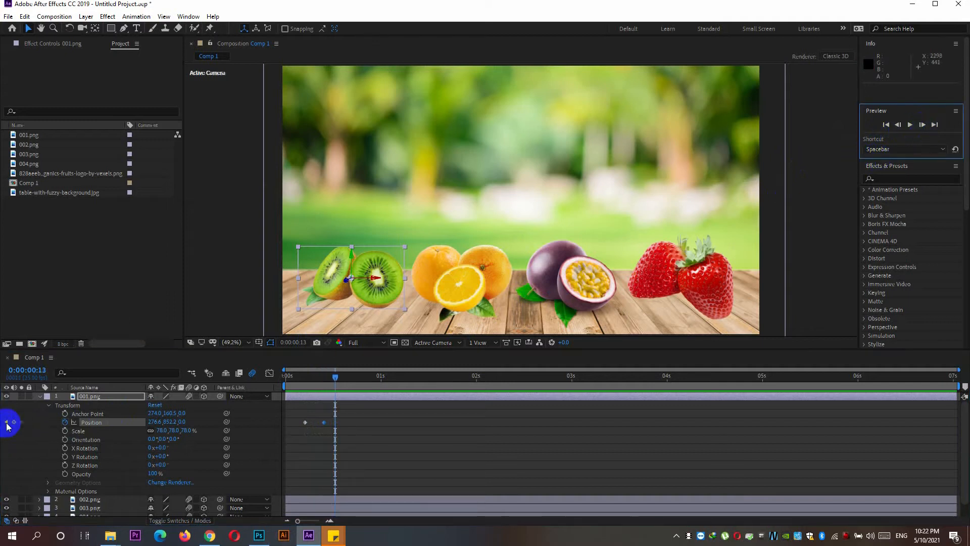
- Set the kiwi layer's Z position to -1560 at 0:00:00:05 and push it slightly back in depth at 0:00:00:10
{"action": "left_click_drag", "start_coordinate": [339, 379], "coordinate": [308, 389]}
{"action": "left_click", "coordinate": [305, 422]}
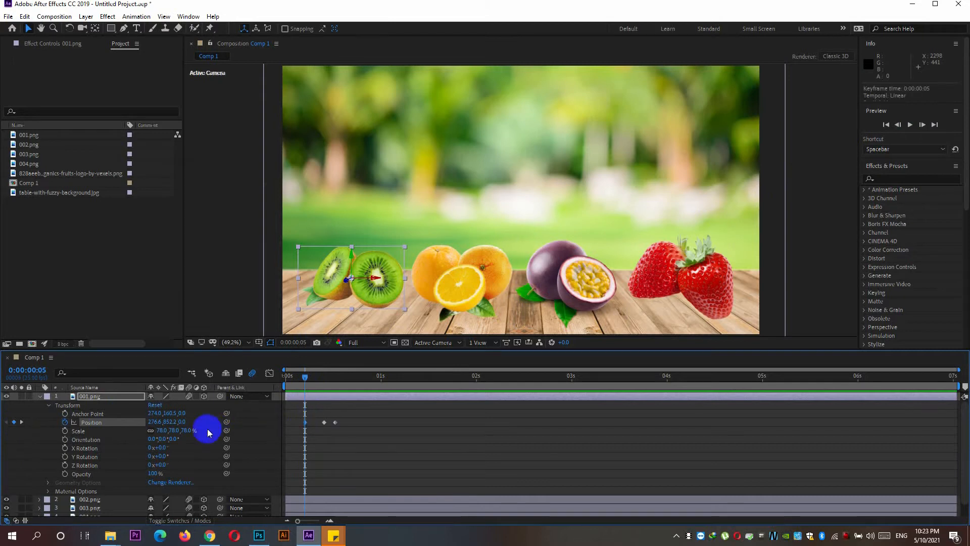
{"action": "left_click_drag", "start_coordinate": [184, 423], "coordinate": [120, 436]}
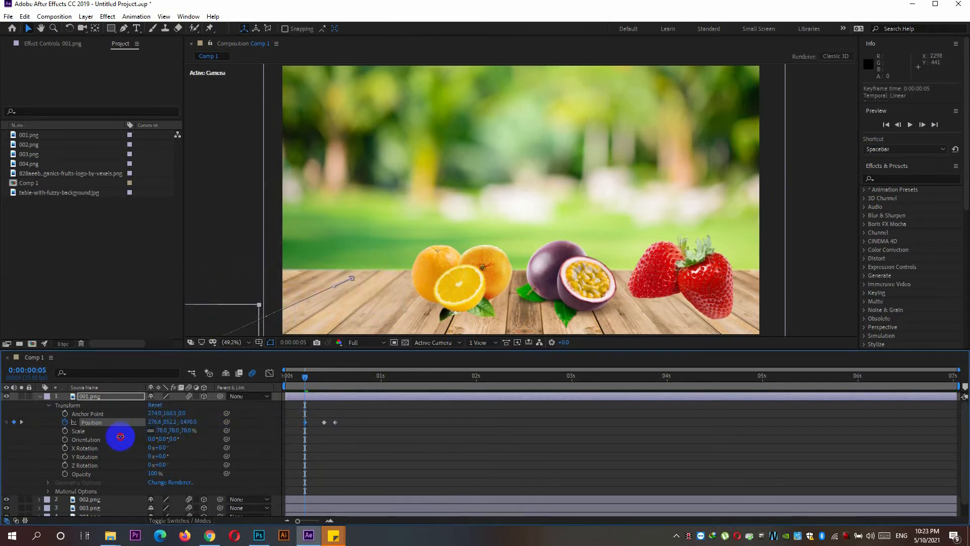
{"action": "left_click_drag", "start_coordinate": [306, 380], "coordinate": [324, 377]}
{"action": "left_click_drag", "start_coordinate": [183, 422], "coordinate": [205, 419]}
- Preview the kiwi layer's entrance animation from the start of the timeline
{"action": "left_click_drag", "start_coordinate": [324, 377], "coordinate": [275, 386]}
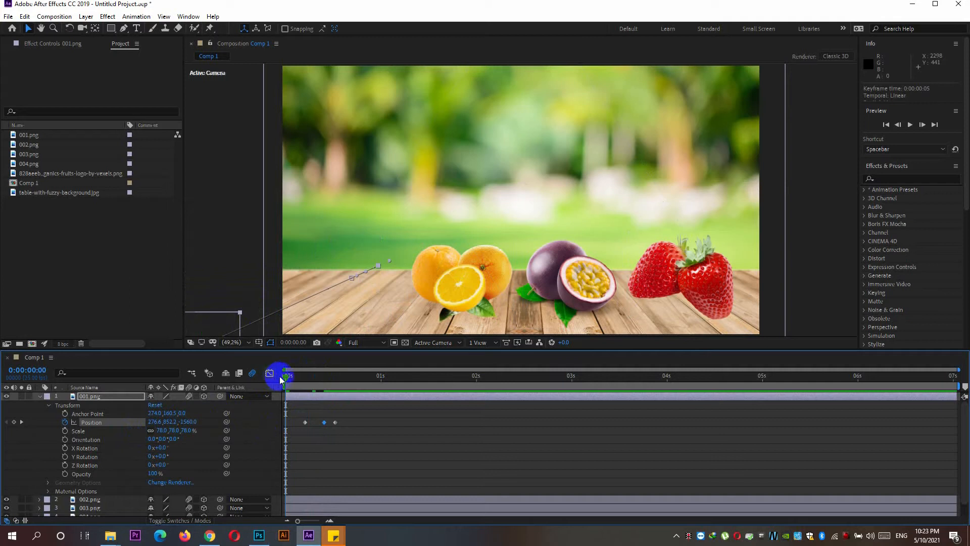
{"action": "key", "text": "space"}
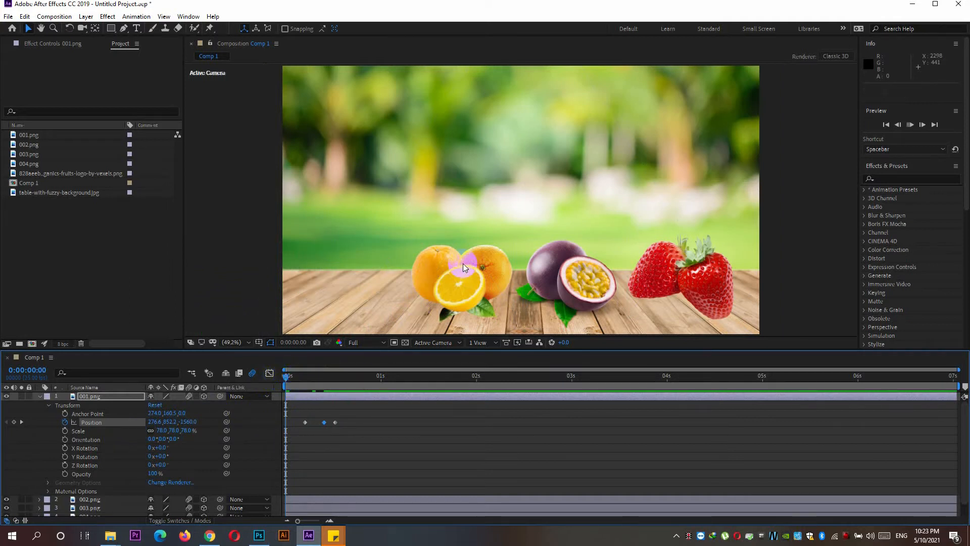
{"action": "key", "text": "space"}
{"action": "left_click", "coordinate": [354, 410]}
{"action": "left_click_drag", "start_coordinate": [352, 377], "coordinate": [286, 378]}
{"action": "key", "text": "space"}
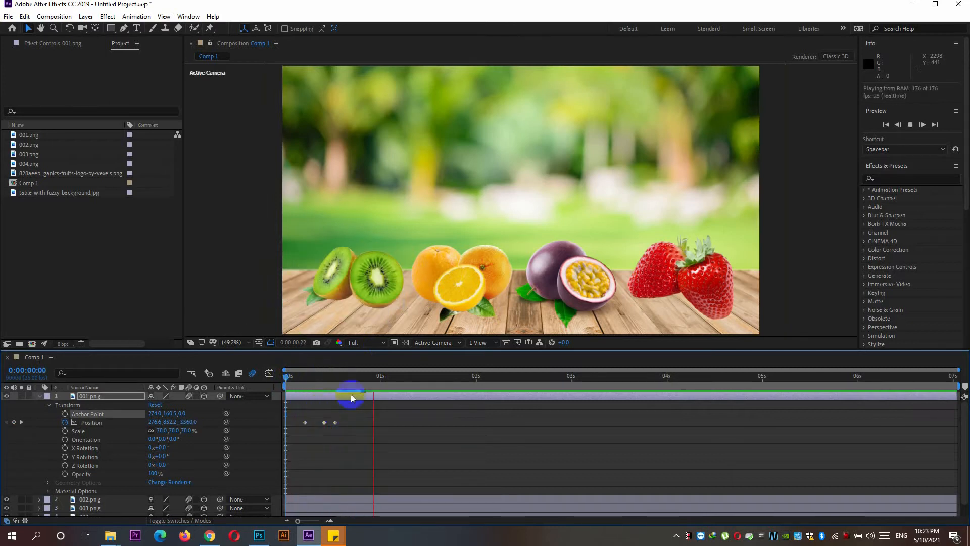
- Start Position keyframing on the orange layer (002.png) at 0:00:00:19
{"action": "left_click", "coordinate": [371, 396]}
{"action": "left_click_drag", "start_coordinate": [372, 377], "coordinate": [357, 377]}
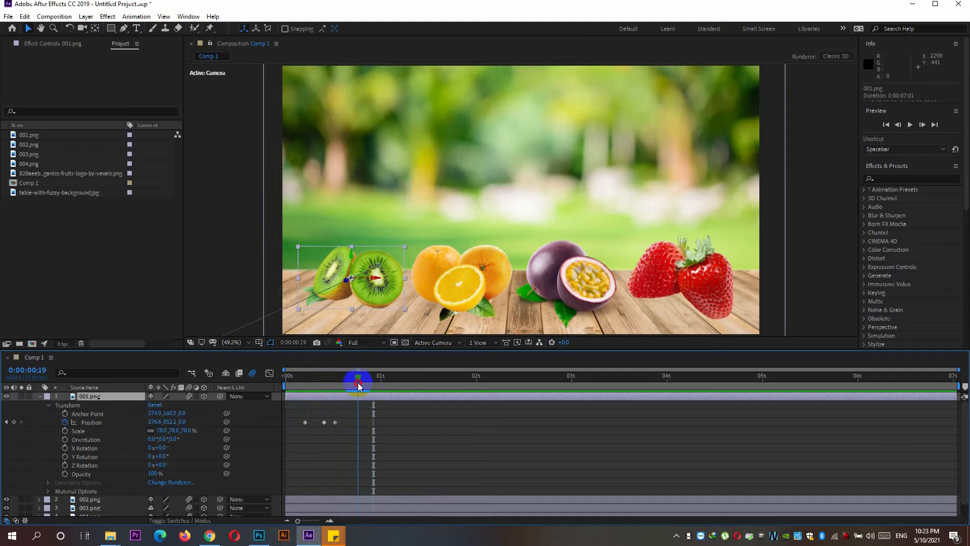
{"action": "left_click", "coordinate": [456, 286]}
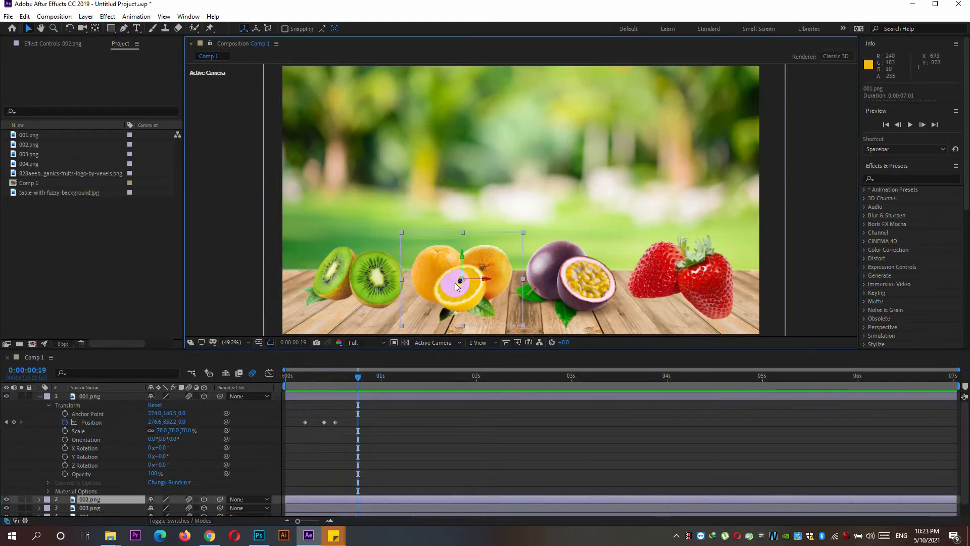
{"action": "left_click", "coordinate": [40, 396]}
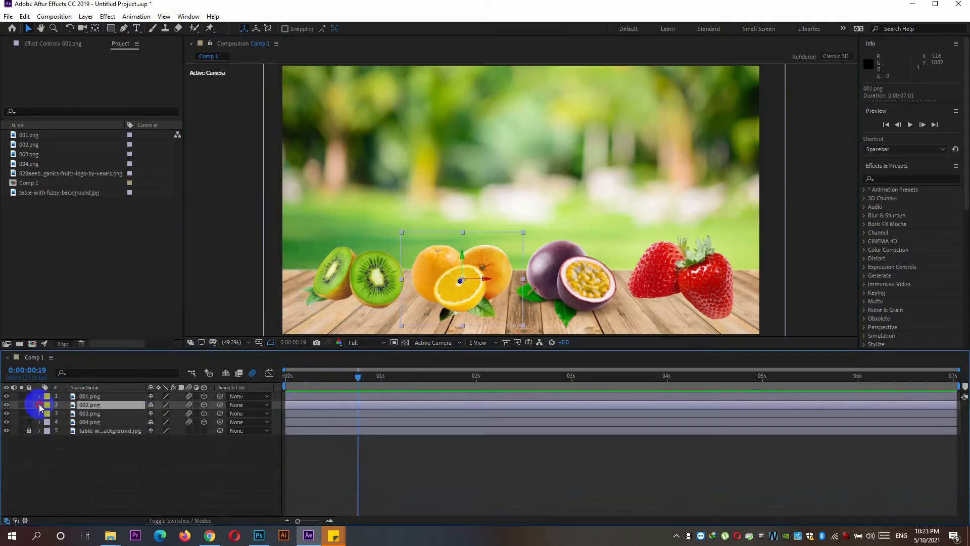
{"action": "left_click", "coordinate": [39, 405]}
{"action": "left_click", "coordinate": [65, 431]}
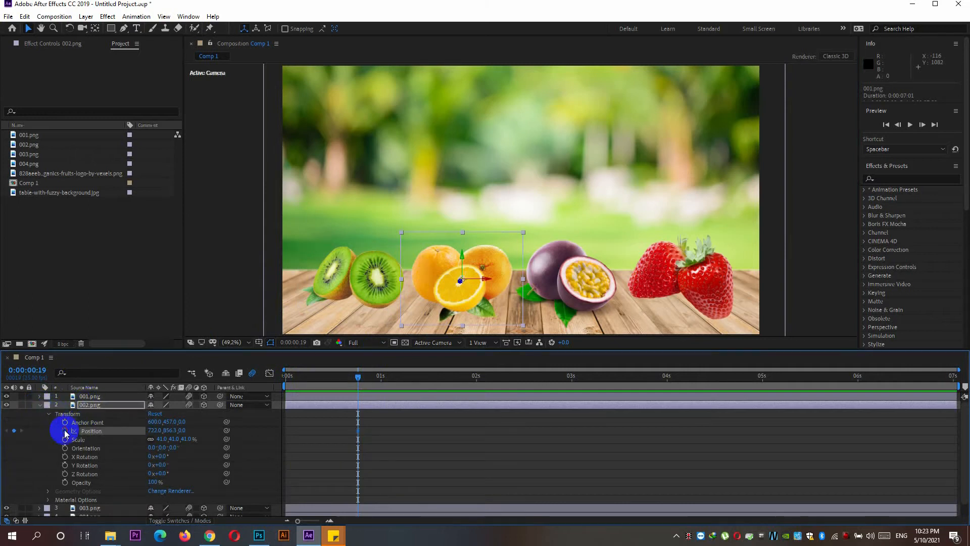
- Add two more Position keyframes to the orange layer, at 0:00:00:24 and 0:00:01:02
{"action": "left_click", "coordinate": [923, 124]}
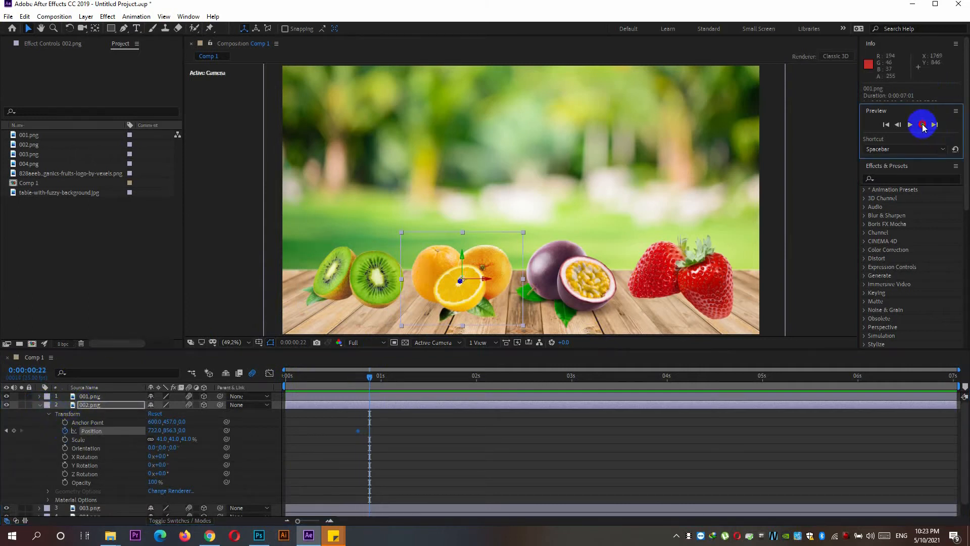
{"action": "left_click", "coordinate": [13, 430]}
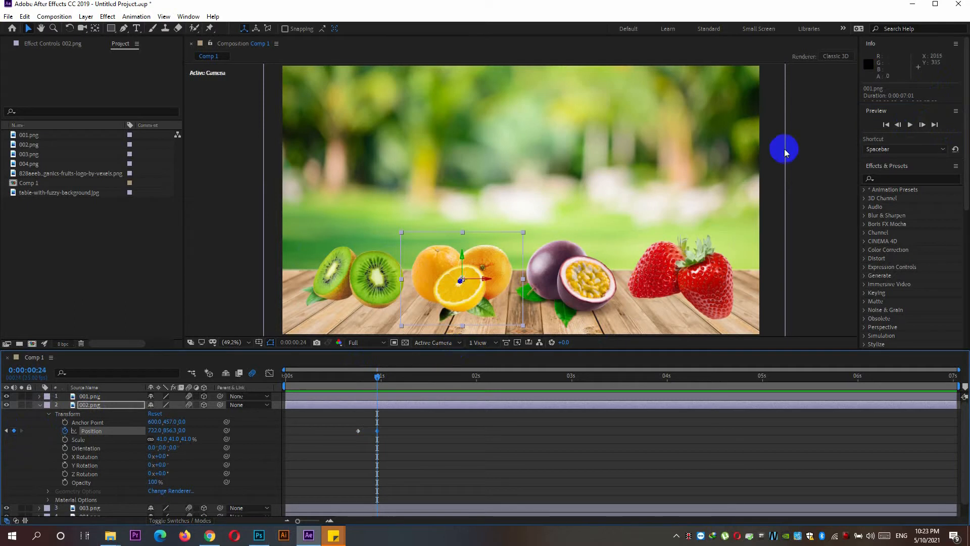
{"action": "left_click", "coordinate": [922, 124]}
{"action": "left_click", "coordinate": [922, 125]}
{"action": "left_click", "coordinate": [218, 390]}
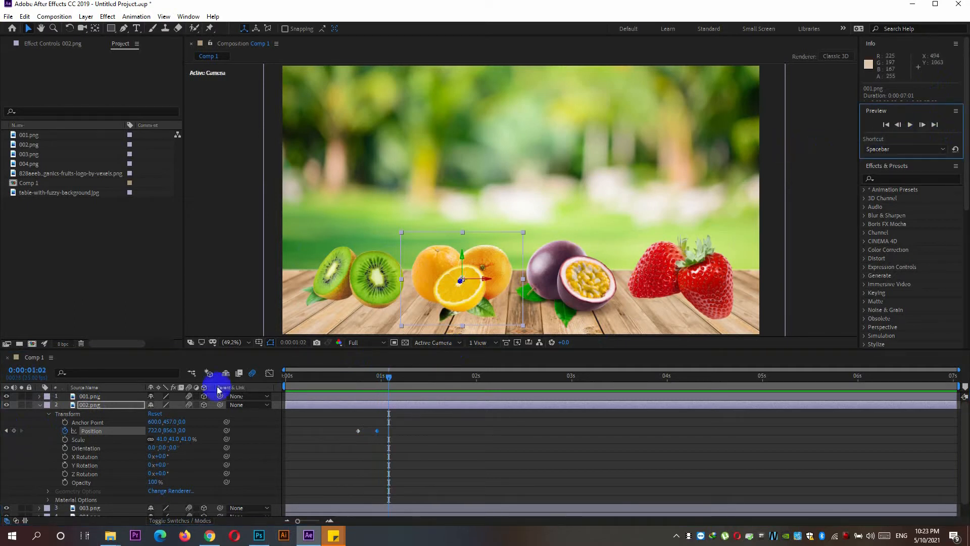
{"action": "left_click", "coordinate": [14, 430]}
- Bring the orange layer far toward the camera in Z at 0:00:00:19 and push it slightly back in depth at 0:00:00:24
{"action": "left_click", "coordinate": [357, 431]}
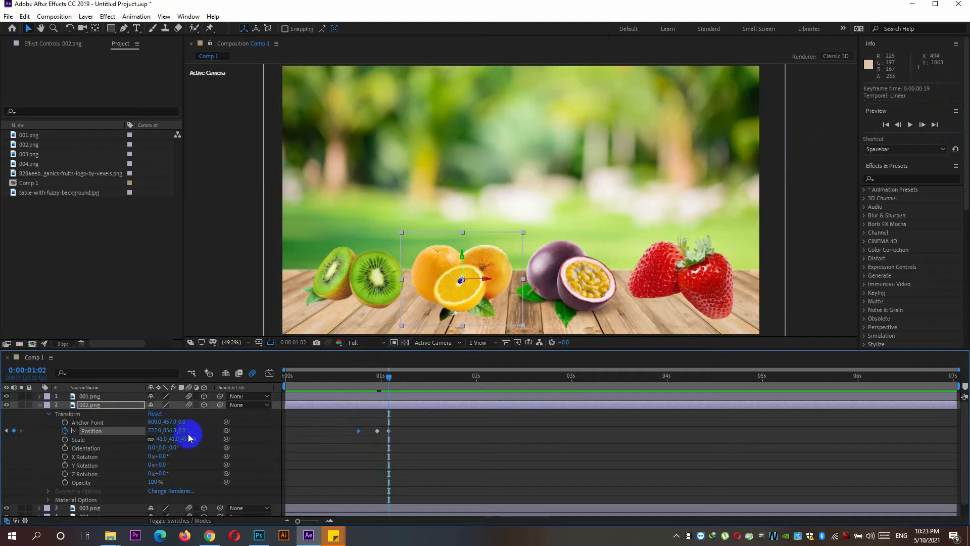
{"action": "left_click_drag", "start_coordinate": [183, 431], "coordinate": [77, 432]}
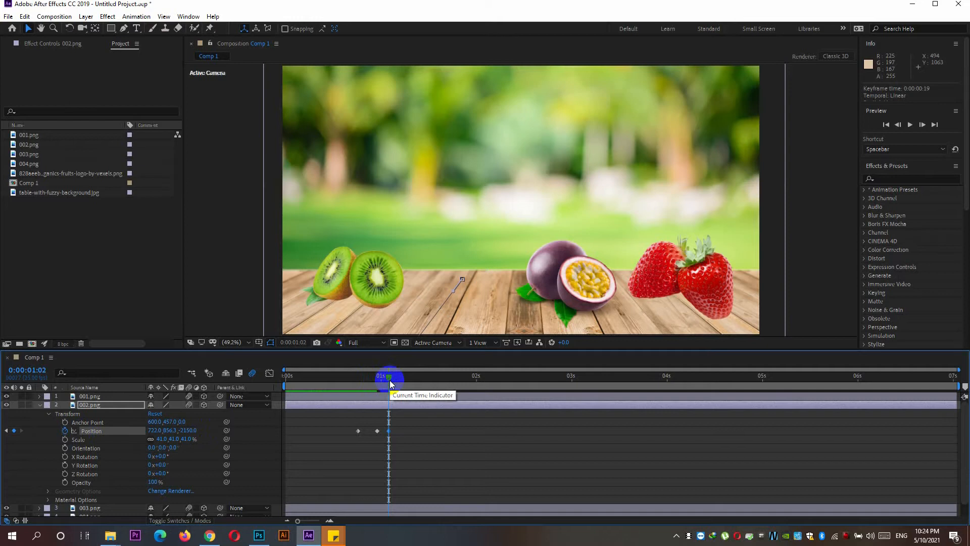
{"action": "left_click_drag", "start_coordinate": [394, 382], "coordinate": [374, 380]}
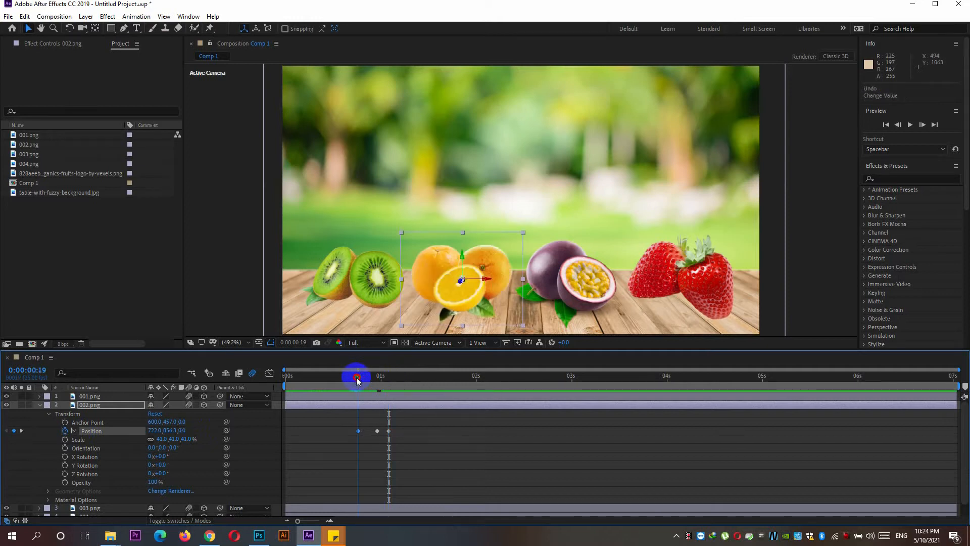
{"action": "left_click_drag", "start_coordinate": [179, 433], "coordinate": [96, 440]}
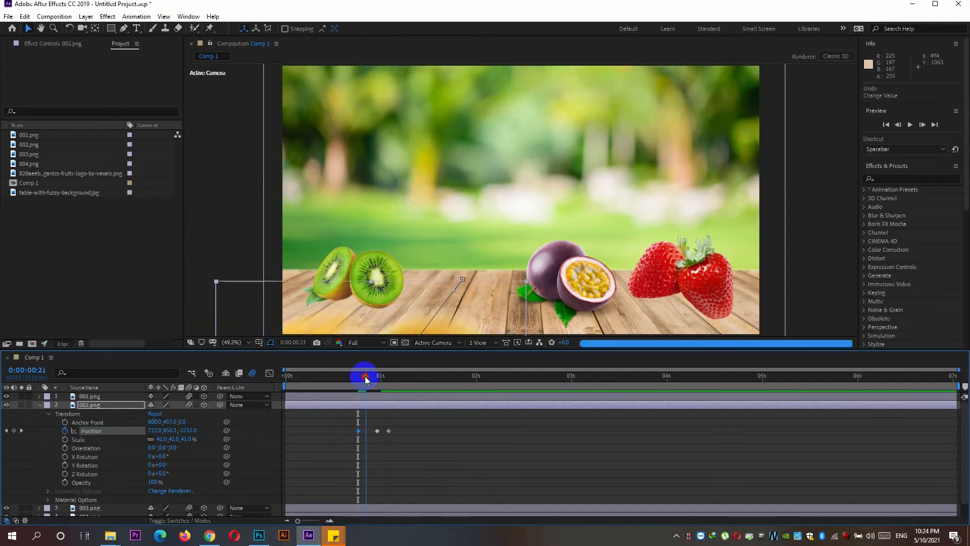
{"action": "left_click_drag", "start_coordinate": [368, 381], "coordinate": [376, 382]}
{"action": "left_click_drag", "start_coordinate": [181, 430], "coordinate": [212, 430]}
- Start Position keyframing on the passion fruit layer (004.png) at 0:00:01:08
{"action": "left_click_drag", "start_coordinate": [387, 376], "coordinate": [406, 378]}
{"action": "left_click", "coordinate": [574, 283]}
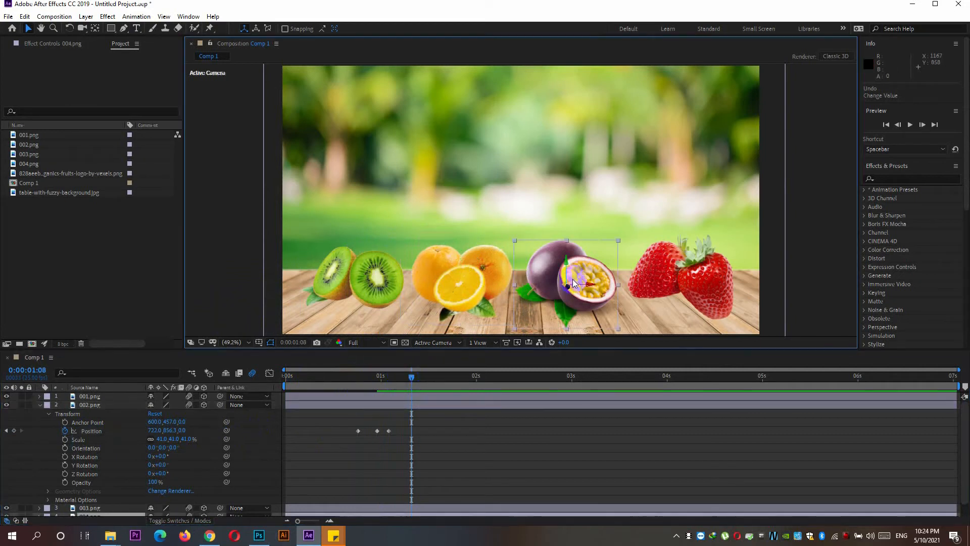
{"action": "scroll", "coordinate": [81, 428], "scroll_direction": "down", "scroll_amount": 1}
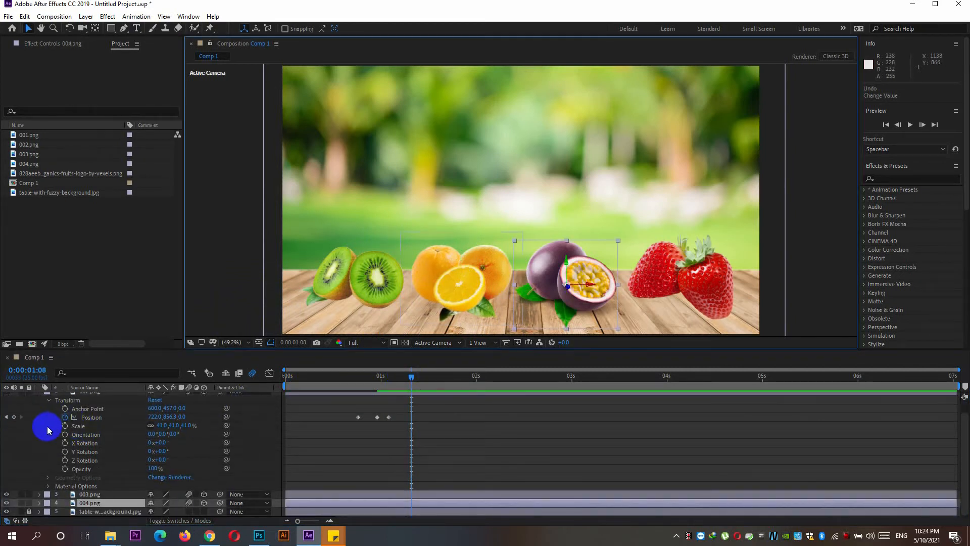
{"action": "scroll", "coordinate": [47, 426], "scroll_direction": "up", "scroll_amount": 1}
{"action": "left_click", "coordinate": [40, 405]}
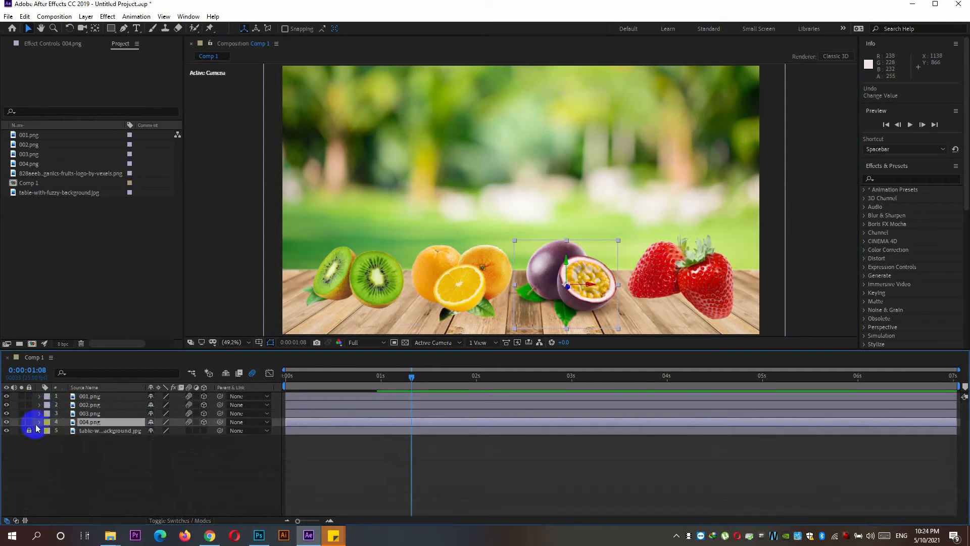
{"action": "left_click", "coordinate": [38, 423]}
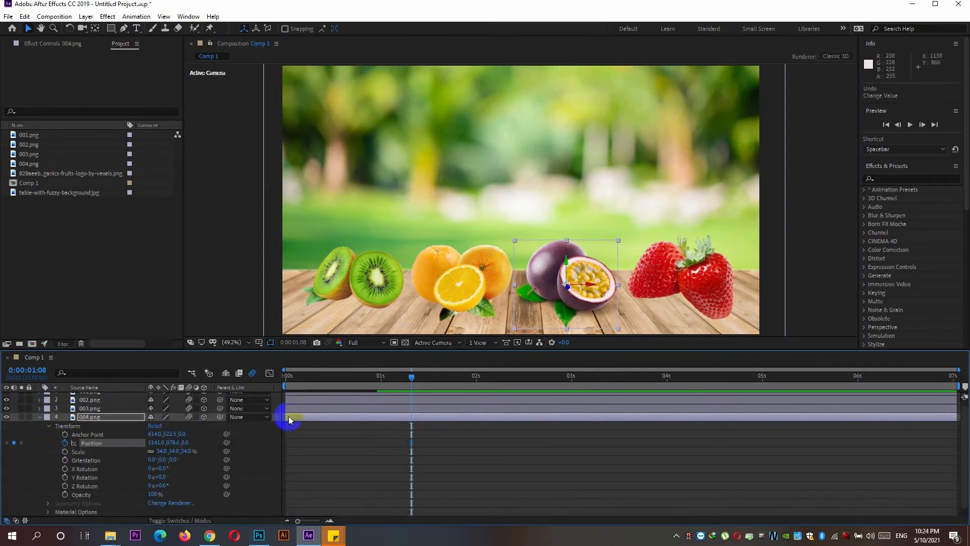
- Add two more Position keyframes to the passion fruit layer, at 0:00:01:13 and 0:00:01:16
{"action": "left_click", "coordinate": [922, 124]}
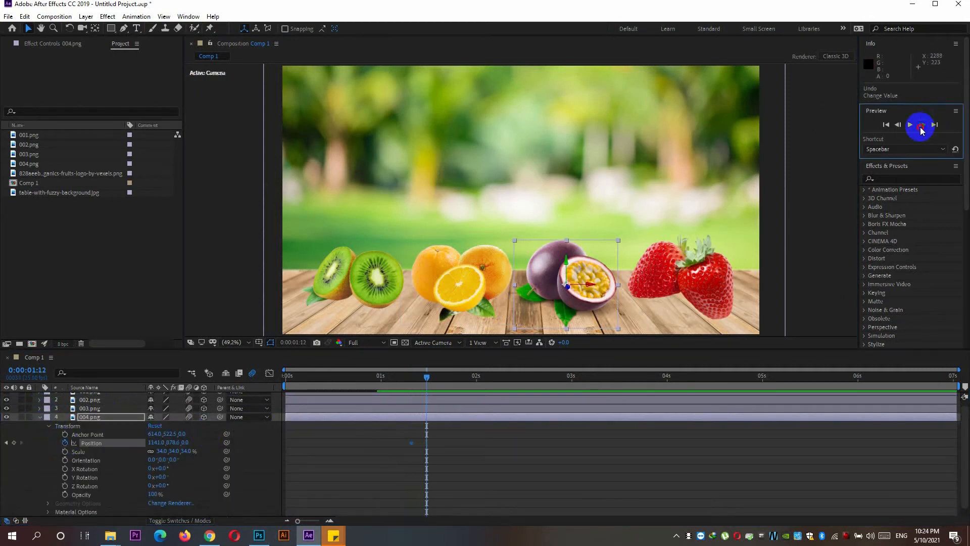
{"action": "left_click", "coordinate": [922, 126]}
{"action": "left_click", "coordinate": [13, 442]}
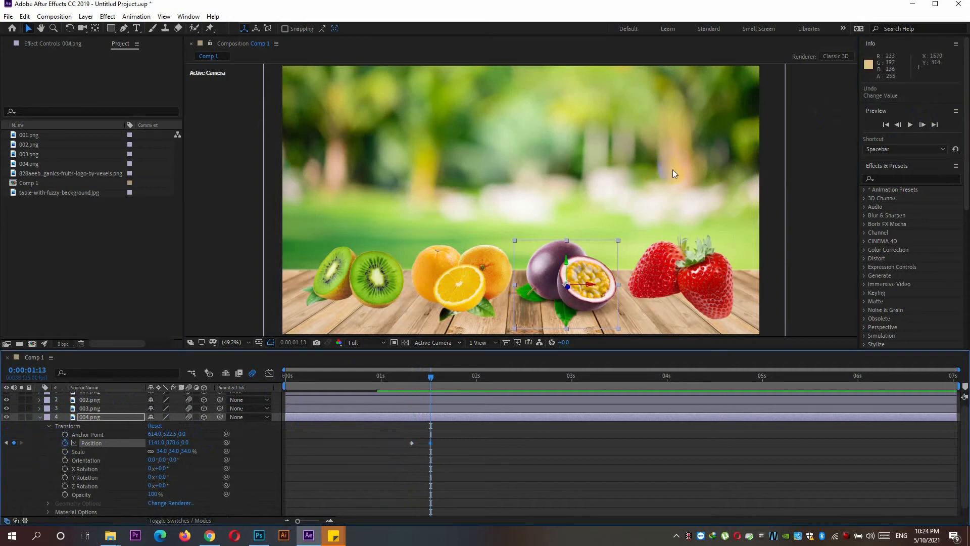
{"action": "left_click", "coordinate": [922, 125]}
{"action": "left_click", "coordinate": [922, 125]}
{"action": "left_click", "coordinate": [922, 125]}
{"action": "left_click", "coordinate": [14, 442]}
- Bring the passion fruit layer far toward the camera in Z at 0:00:01:08 and push it slightly back in depth at 0:00:01:13
{"action": "left_click_drag", "start_coordinate": [442, 376], "coordinate": [412, 380]}
{"action": "left_click_drag", "start_coordinate": [184, 442], "coordinate": [97, 455]}
{"action": "left_click_drag", "start_coordinate": [413, 380], "coordinate": [431, 380]}
{"action": "left_click_drag", "start_coordinate": [187, 443], "coordinate": [255, 441]}
- Start Position keyframing on the strawberry layer (003.png) at 0:00:01:23
{"action": "left_click_drag", "start_coordinate": [419, 387], "coordinate": [471, 387]}
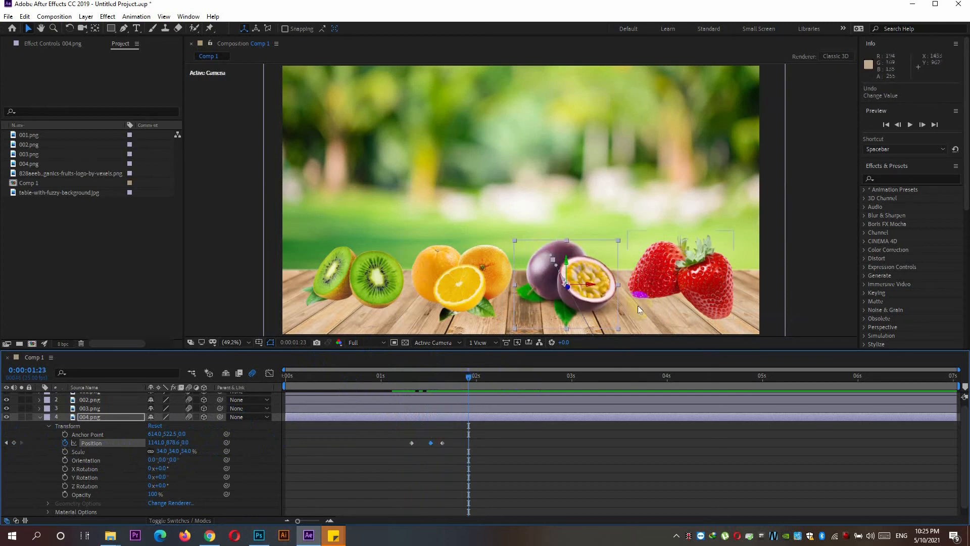
{"action": "left_click", "coordinate": [673, 276]}
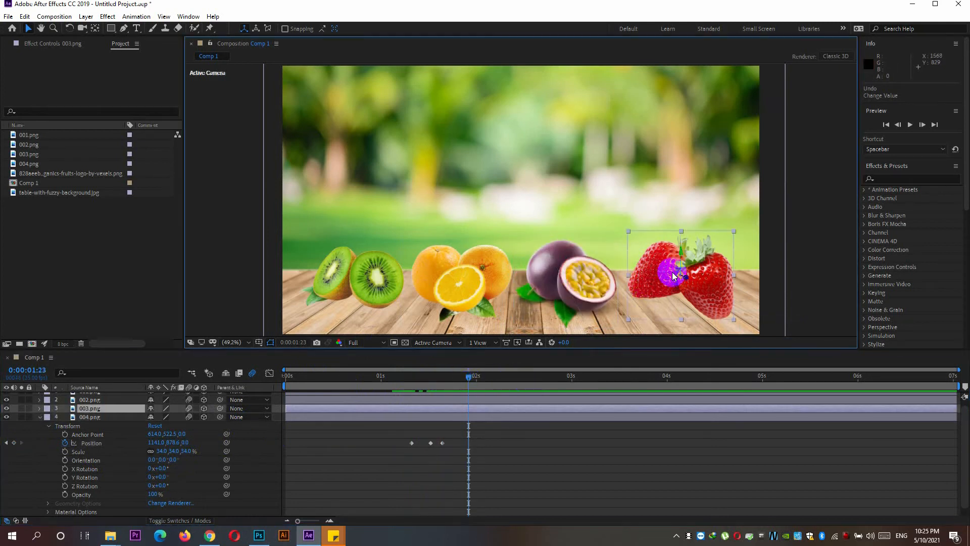
{"action": "left_click", "coordinate": [39, 408]}
{"action": "left_click", "coordinate": [64, 434]}
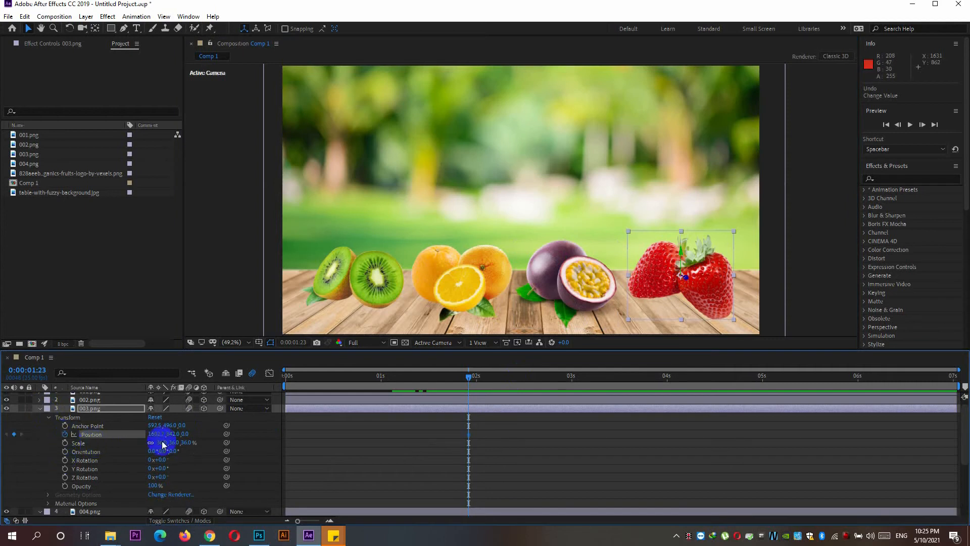
- Add two more Position keyframes to the strawberry layer, at 0:00:02:03 and 0:00:02:06
{"action": "left_click", "coordinate": [923, 126]}
{"action": "left_click", "coordinate": [924, 126]}
{"action": "left_click", "coordinate": [924, 127]}
{"action": "left_click", "coordinate": [14, 433]}
{"action": "left_click", "coordinate": [922, 125]}
{"action": "left_click", "coordinate": [923, 126]}
{"action": "left_click", "coordinate": [923, 126]}
{"action": "left_click", "coordinate": [15, 434]}
- Set the strawberry layer's Z position to about -1490 at 0:00:01:23 and push it slightly back in depth at 0:00:02:03
{"action": "left_click", "coordinate": [482, 380]}
{"action": "left_click_drag", "start_coordinate": [189, 433], "coordinate": [113, 439]}
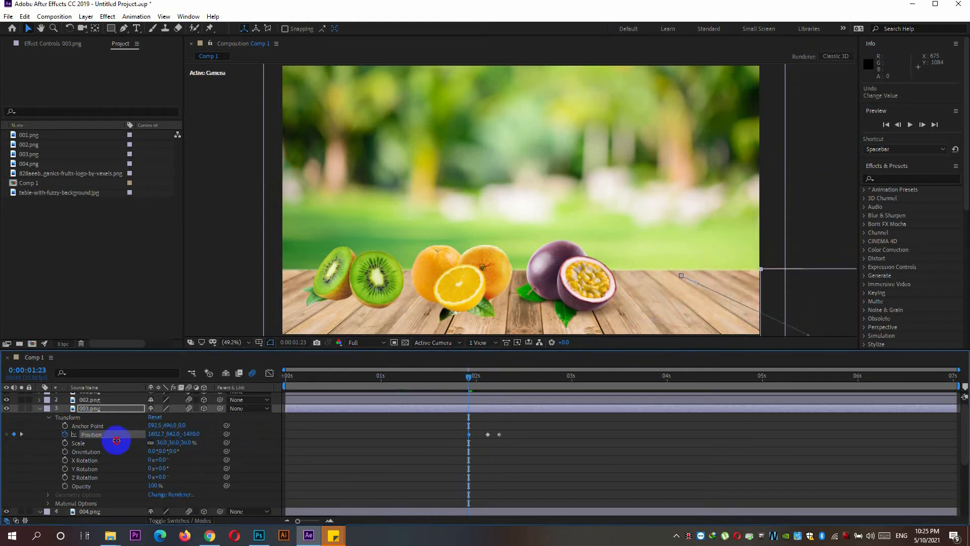
{"action": "left_click_drag", "start_coordinate": [466, 384], "coordinate": [488, 377]}
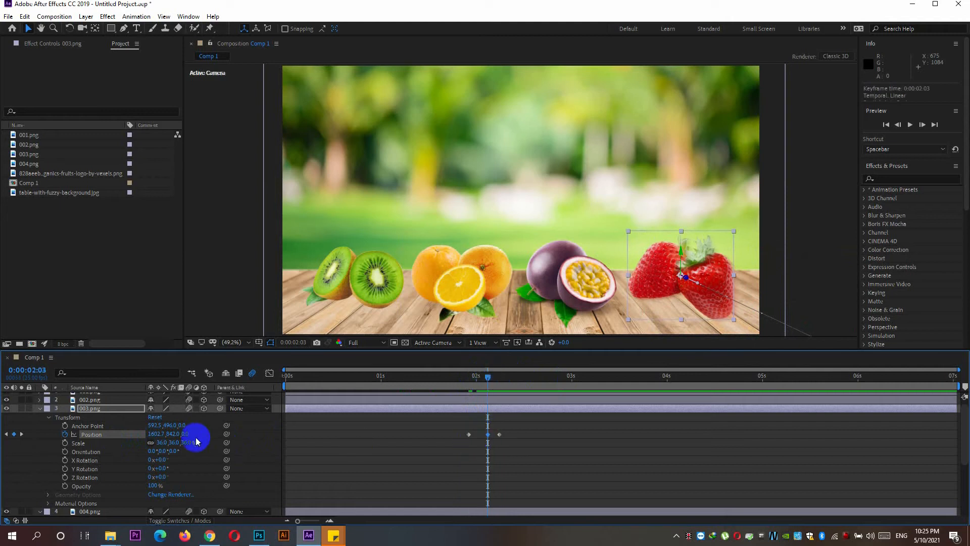
{"action": "left_click_drag", "start_coordinate": [184, 438], "coordinate": [247, 433]}
{"action": "left_click", "coordinate": [488, 375]}
- Place the organics fruits logo image into the composition, centred above the fruits
{"action": "left_click_drag", "start_coordinate": [489, 382], "coordinate": [533, 411]}
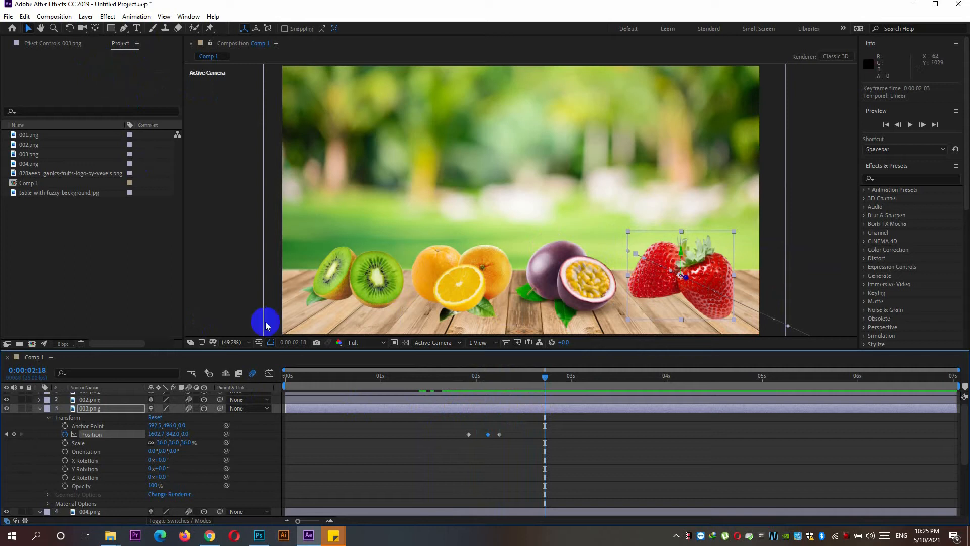
{"action": "left_click", "coordinate": [32, 173]}
{"action": "left_click_drag", "start_coordinate": [43, 180], "coordinate": [522, 144]}
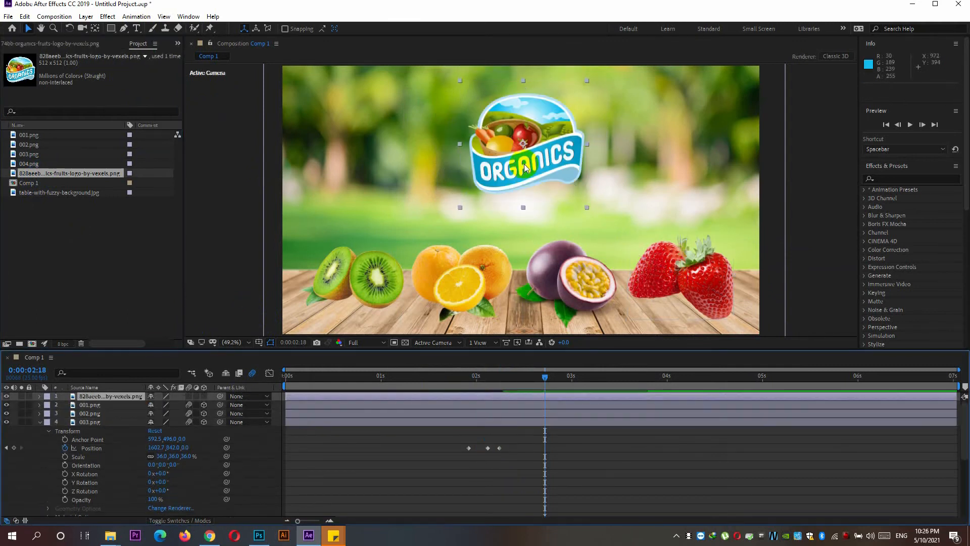
- Make the logo layer 3D and start Position keyframing on it at 0:00:02:16
{"action": "left_click", "coordinate": [534, 379]}
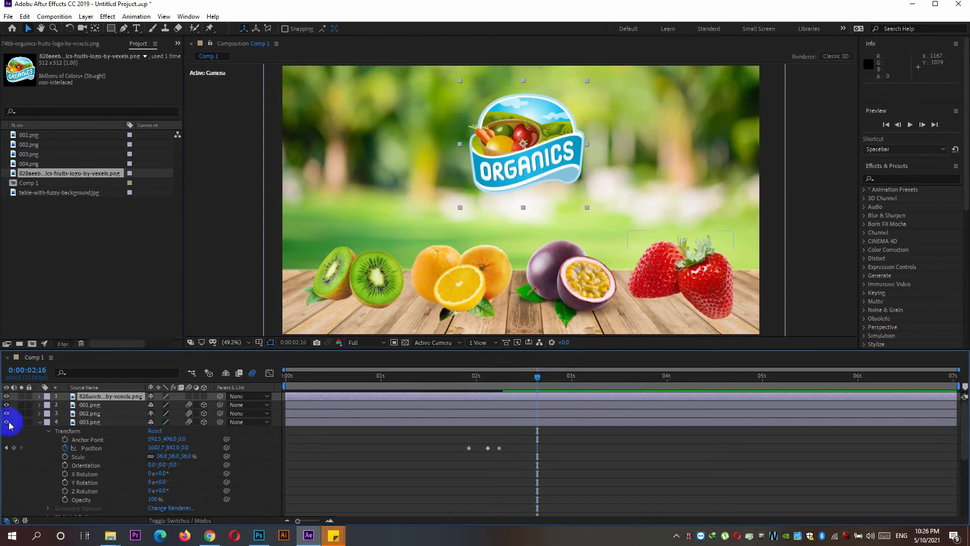
{"action": "left_click", "coordinate": [205, 399]}
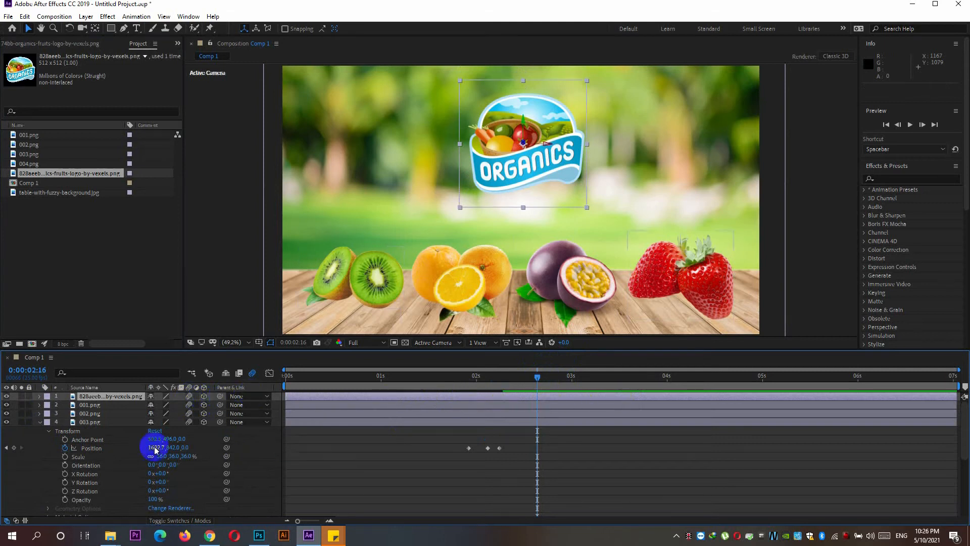
{"action": "left_click", "coordinate": [40, 396]}
{"action": "left_click", "coordinate": [48, 406]}
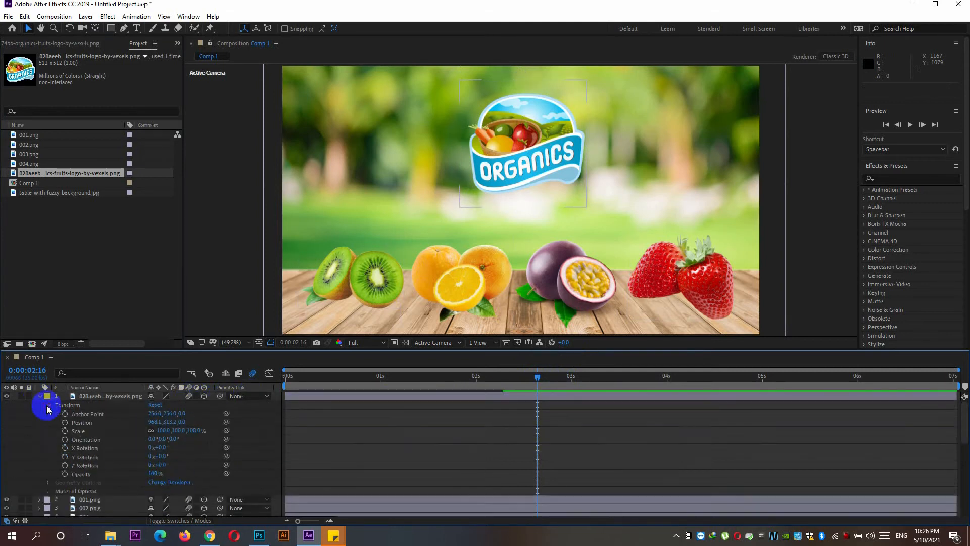
{"action": "left_click", "coordinate": [65, 422]}
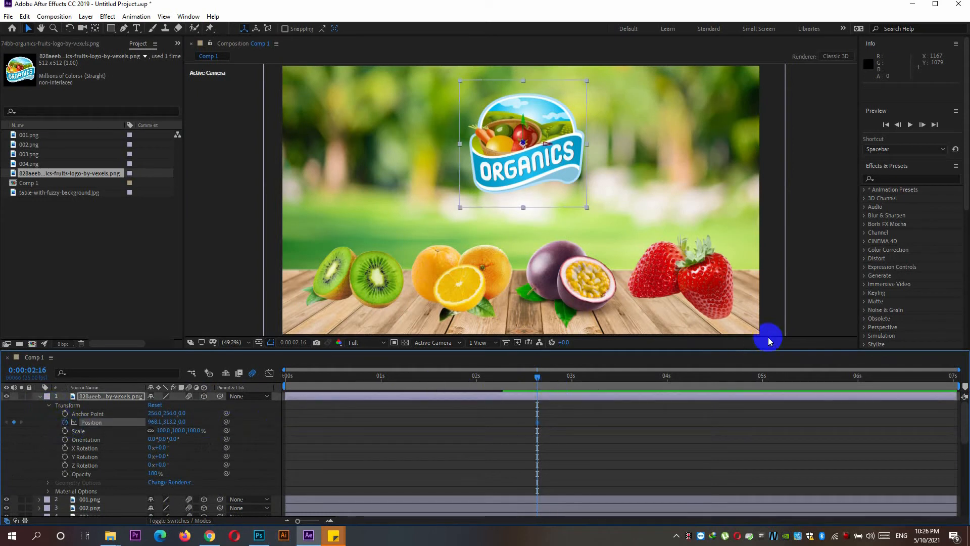
- Add two more Position keyframes to the logo layer, at 0:00:02:21 and 0:00:02:24
{"action": "left_click", "coordinate": [923, 125]}
{"action": "left_click", "coordinate": [923, 124]}
{"action": "left_click", "coordinate": [923, 124]}
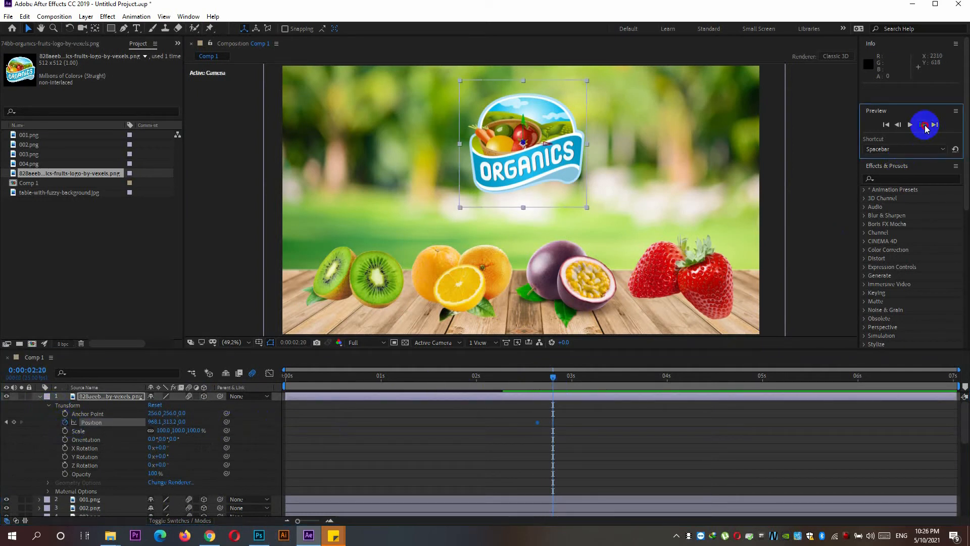
{"action": "left_click", "coordinate": [923, 124]}
{"action": "left_click", "coordinate": [14, 422]}
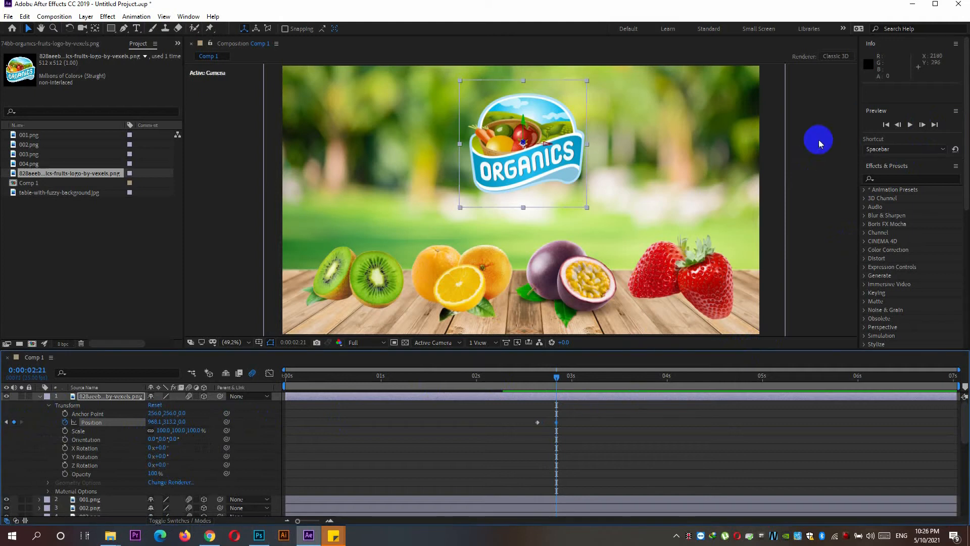
{"action": "left_click", "coordinate": [922, 125]}
{"action": "left_click", "coordinate": [922, 125]}
{"action": "left_click", "coordinate": [922, 125]}
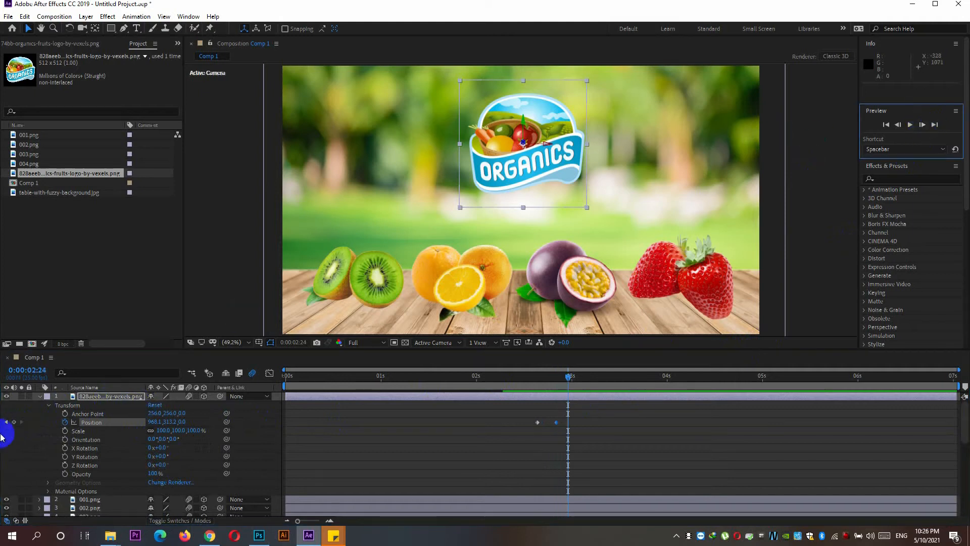
{"action": "left_click", "coordinate": [13, 422]}
- Set the logo layer's Z position to -3006 at 0:00:02:16 and push it back in depth at 0:00:02:21
{"action": "left_click", "coordinate": [384, 414]}
{"action": "left_click_drag", "start_coordinate": [558, 380], "coordinate": [537, 380]}
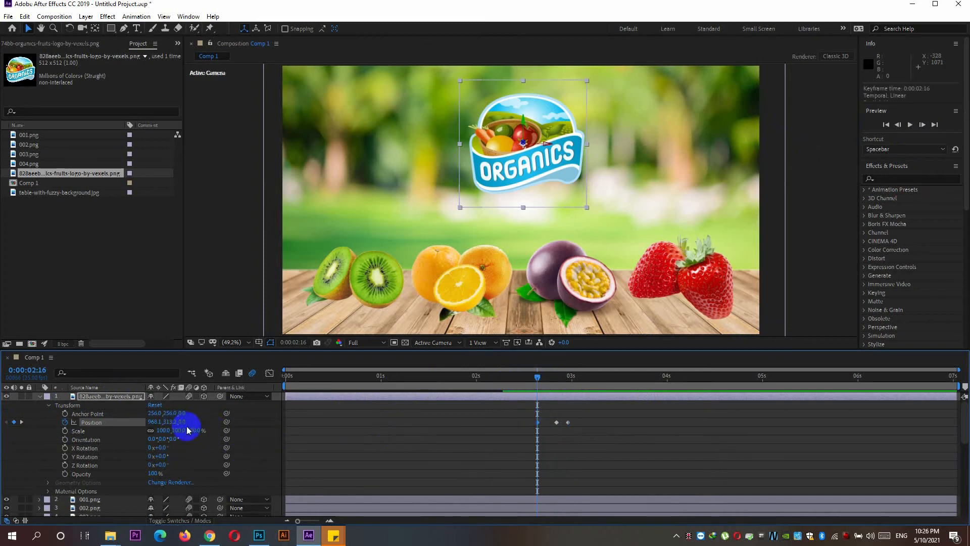
{"action": "left_click_drag", "start_coordinate": [185, 423], "coordinate": [36, 427]}
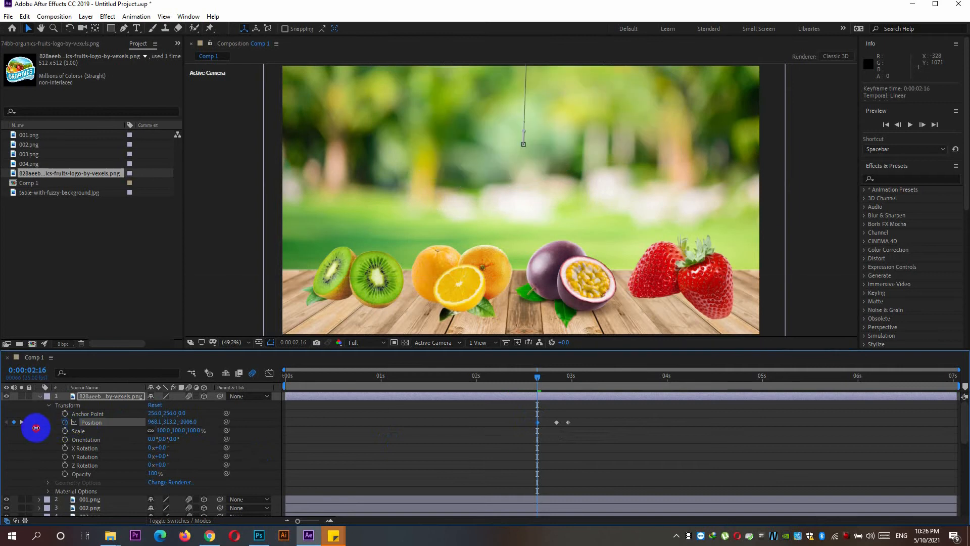
{"action": "left_click_drag", "start_coordinate": [540, 381], "coordinate": [557, 382]}
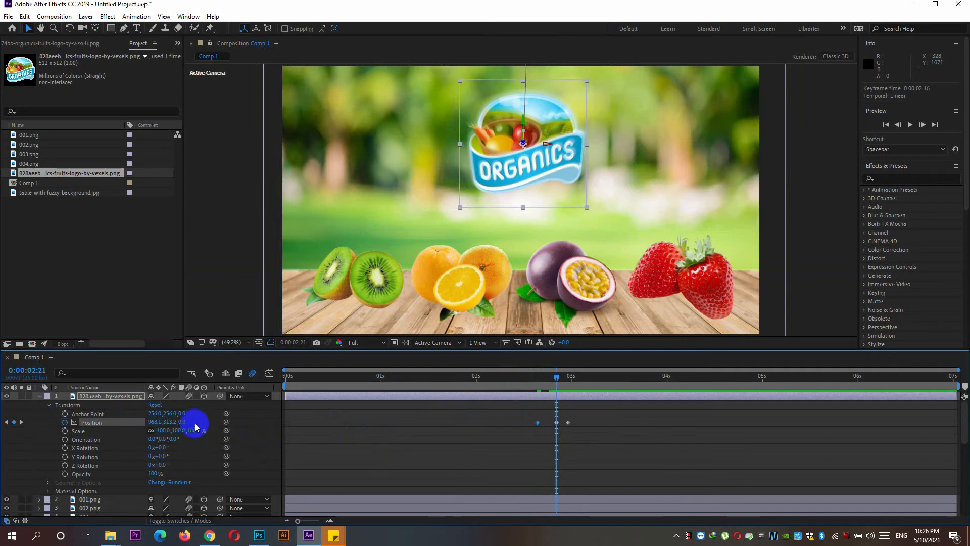
{"action": "left_click_drag", "start_coordinate": [183, 424], "coordinate": [443, 453]}
- Preview the full fruit and logo entrance animation from the start of the timeline
{"action": "left_click_drag", "start_coordinate": [556, 377], "coordinate": [274, 389]}
{"action": "key", "text": "space"}
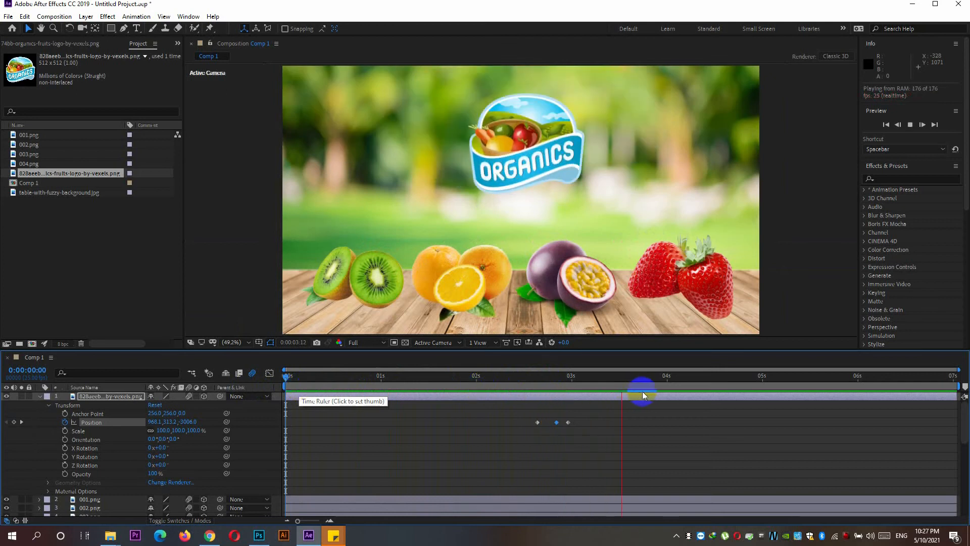
- Create a new null object and place it directly below the logo layer in the layer stack
{"action": "left_click", "coordinate": [614, 377]}
{"action": "left_click", "coordinate": [86, 17]}
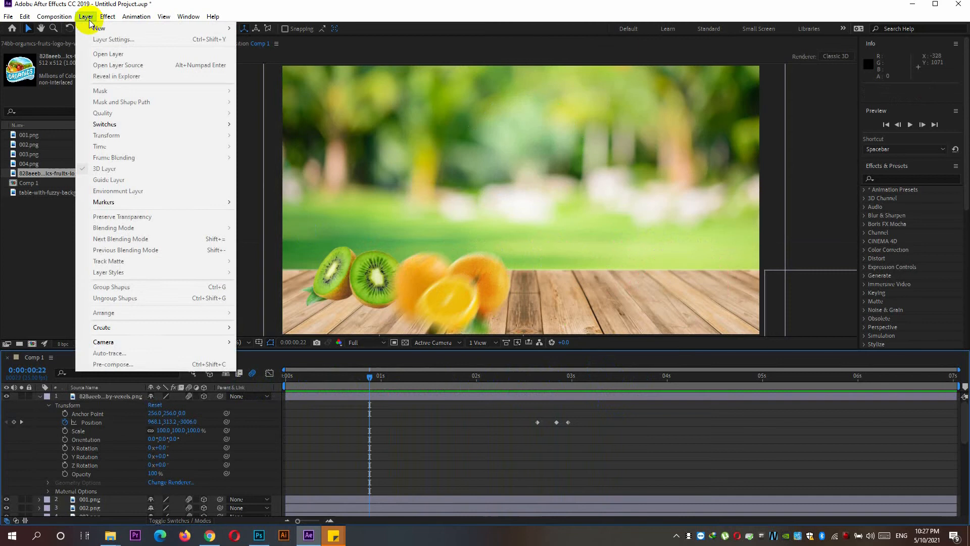
{"action": "mouse_move", "coordinate": [137, 29]}
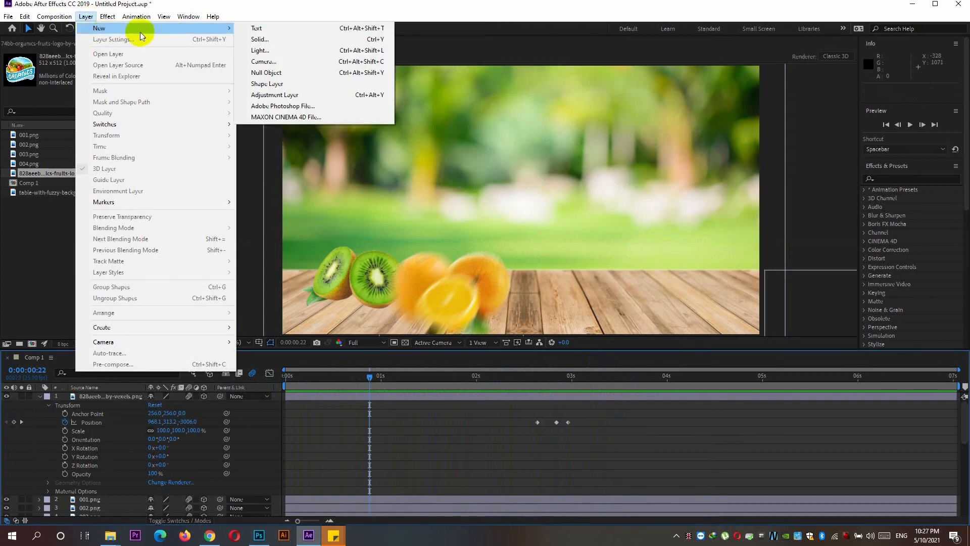
{"action": "left_click", "coordinate": [273, 73]}
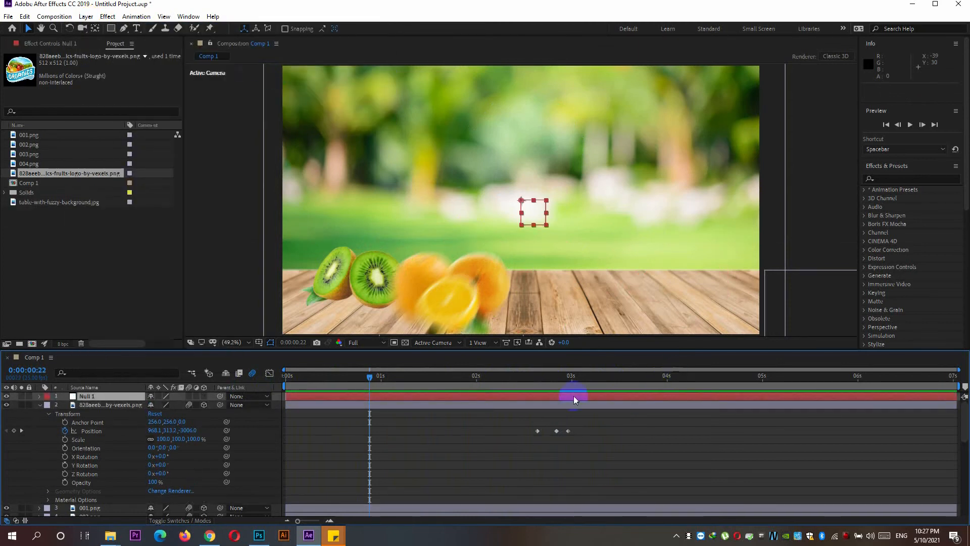
{"action": "left_click_drag", "start_coordinate": [89, 399], "coordinate": [86, 409]}
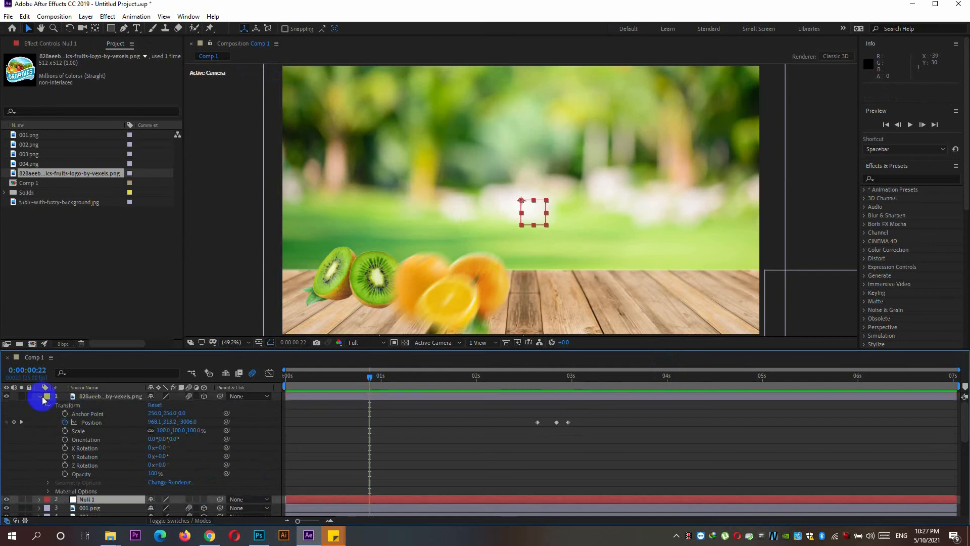
{"action": "left_click", "coordinate": [40, 398]}
- Parent the four fruit layers 001.png to 004.png to the Null 1 layer
{"action": "left_click", "coordinate": [89, 413]}
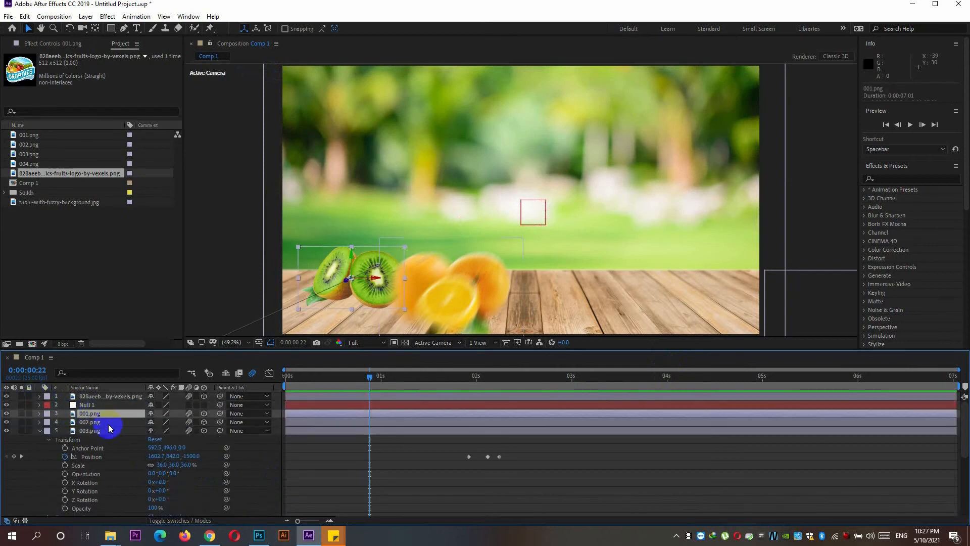
{"action": "left_click", "coordinate": [40, 431]}
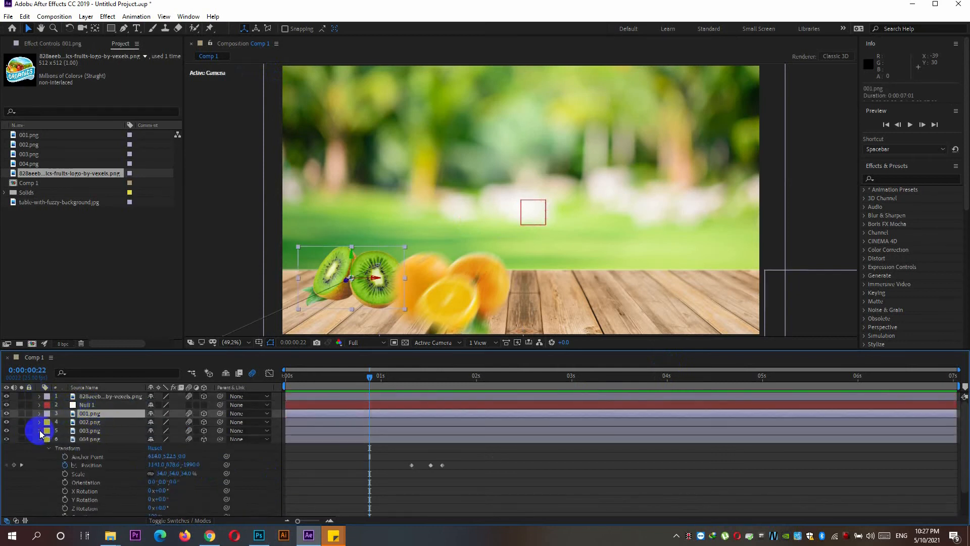
{"action": "left_click", "coordinate": [98, 423], "text": "shift"}
{"action": "left_click", "coordinate": [98, 431], "text": "shift"}
{"action": "left_click", "coordinate": [99, 440], "text": "shift"}
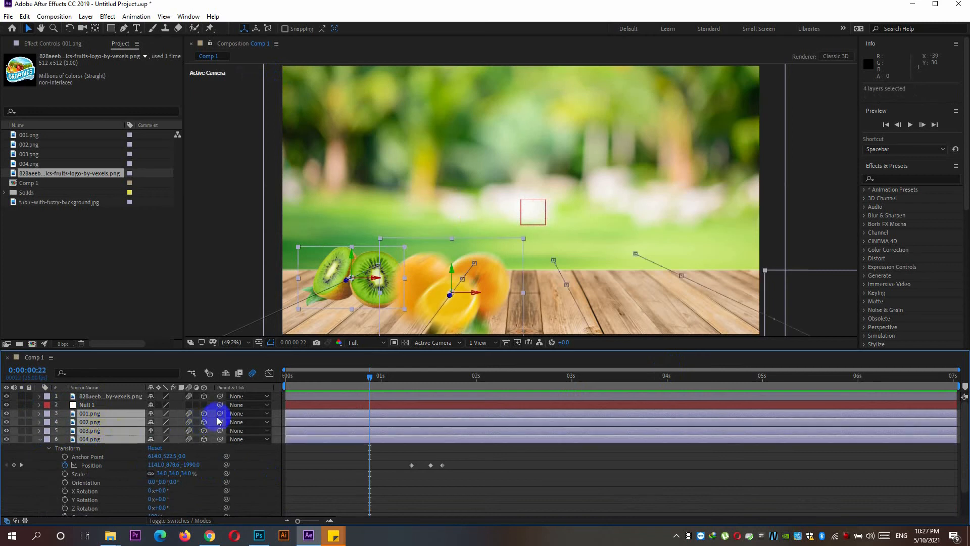
{"action": "left_click_drag", "start_coordinate": [218, 413], "coordinate": [141, 407]}
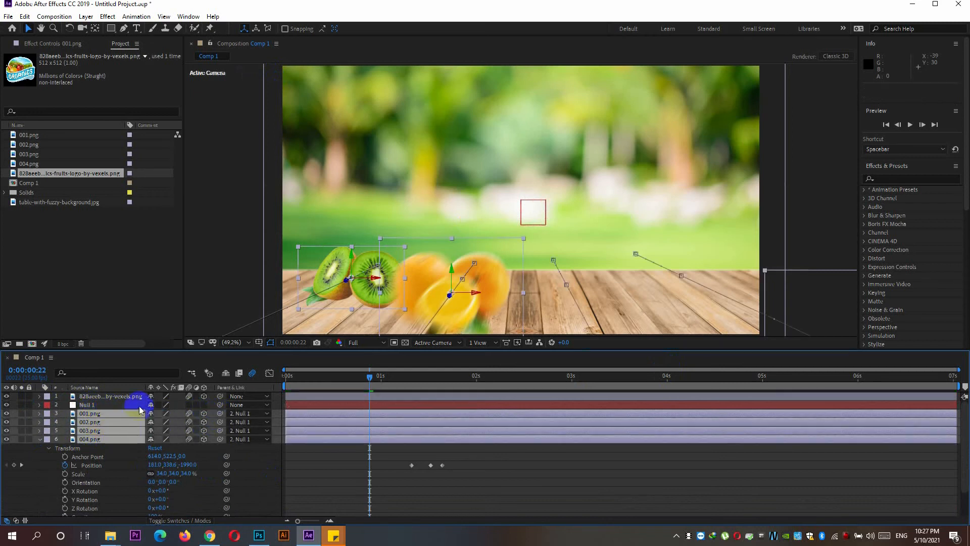
- Make the Null 1 layer 3D and start Position keyframing on it at 0:00:03:08
{"action": "left_click", "coordinate": [40, 405]}
{"action": "left_click", "coordinate": [49, 414]}
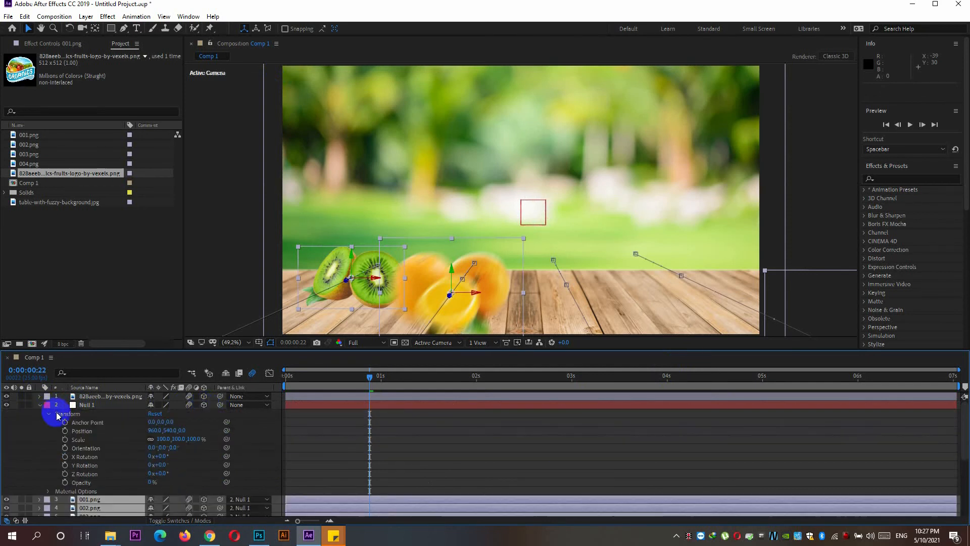
{"action": "left_click_drag", "start_coordinate": [371, 382], "coordinate": [610, 380]}
{"action": "scroll", "coordinate": [535, 421], "scroll_direction": "down", "scroll_amount": 3}
{"action": "scroll", "coordinate": [535, 420], "scroll_direction": "up", "scroll_amount": 5}
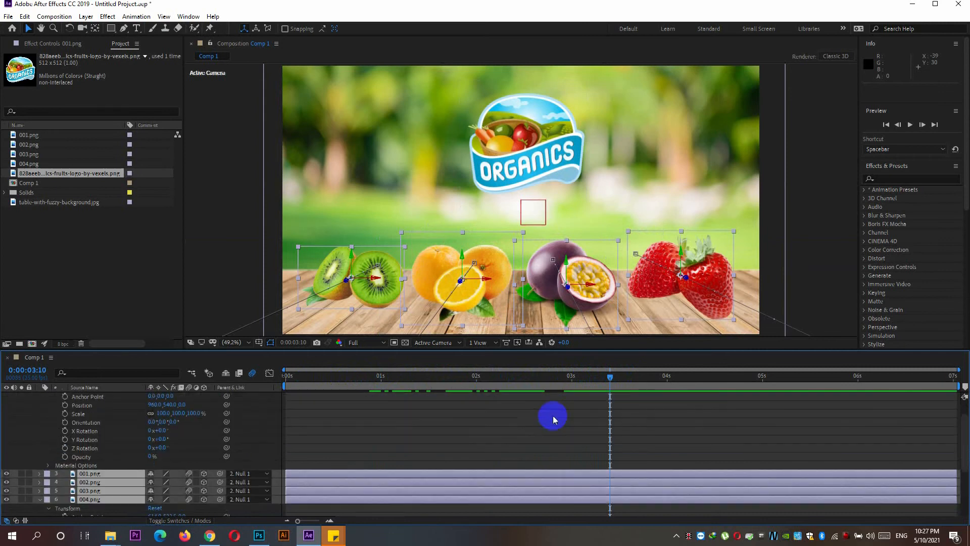
{"action": "mouse_move", "coordinate": [612, 378]}
{"action": "left_mouse_down"}
{"action": "mouse_move", "coordinate": [565, 381]}
{"action": "mouse_move", "coordinate": [601, 383]}
{"action": "mouse_move", "coordinate": [595, 387]}
{"action": "left_mouse_up"}
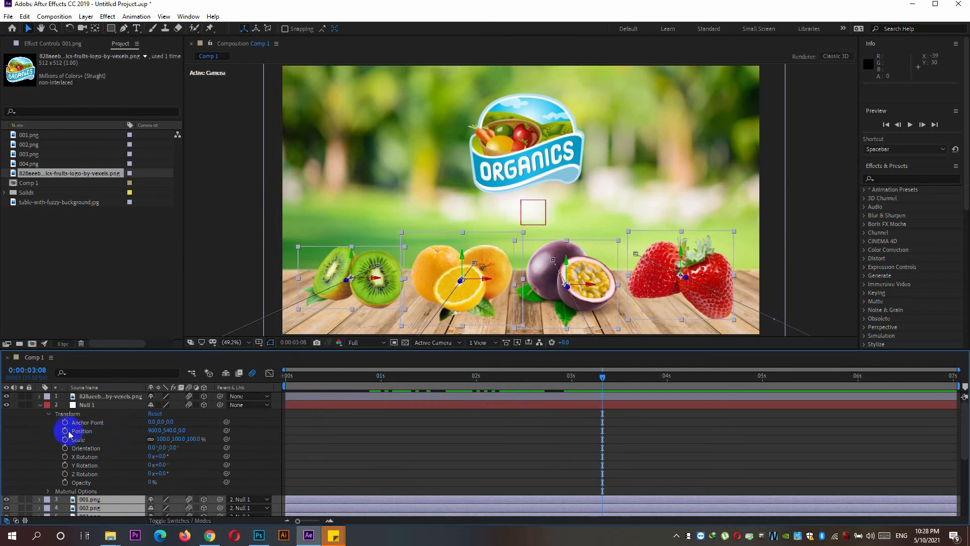
{"action": "left_click", "coordinate": [66, 431]}
- Add two more Position keyframes to the Null 1 layer, at 0:00:03:13 and 0:00:03:16
{"action": "left_click", "coordinate": [922, 125]}
{"action": "left_click", "coordinate": [923, 124]}
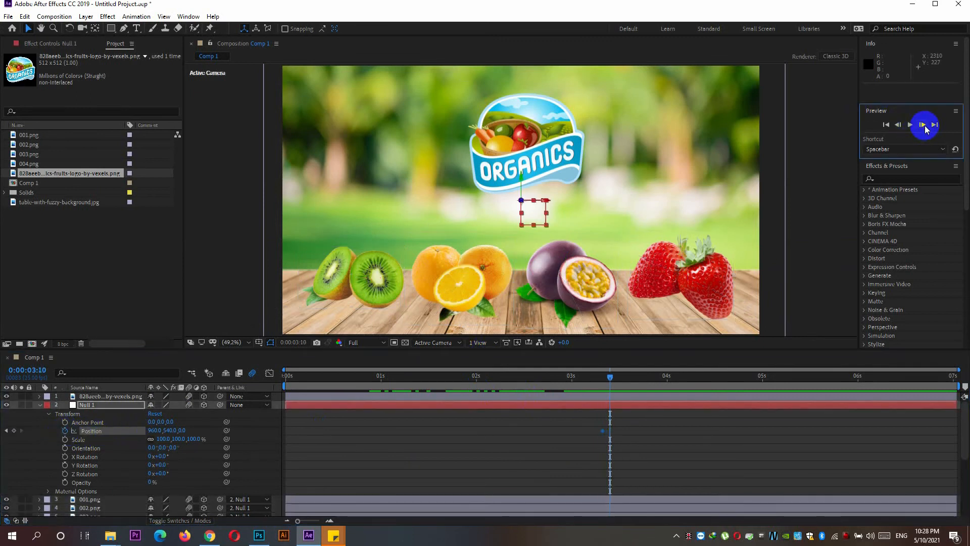
{"action": "left_click", "coordinate": [922, 125]}
{"action": "left_click", "coordinate": [923, 124]}
{"action": "left_click", "coordinate": [13, 430]}
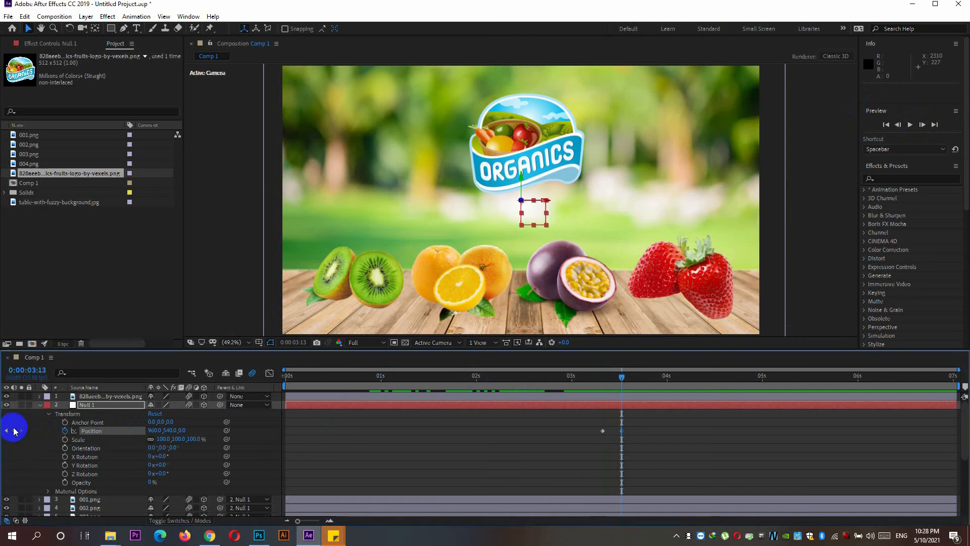
{"action": "left_click", "coordinate": [922, 124]}
{"action": "left_click", "coordinate": [923, 125]}
{"action": "left_click", "coordinate": [923, 125]}
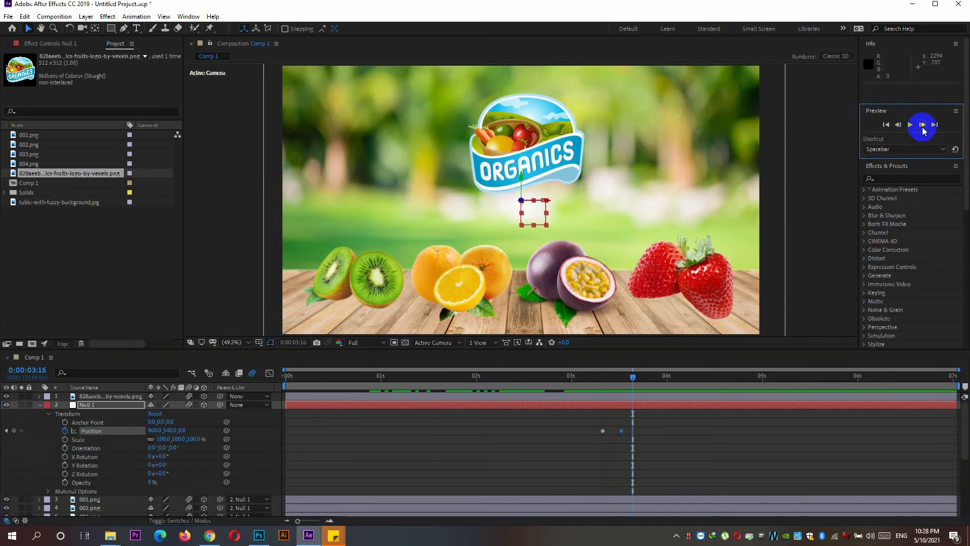
{"action": "left_click", "coordinate": [14, 431]}
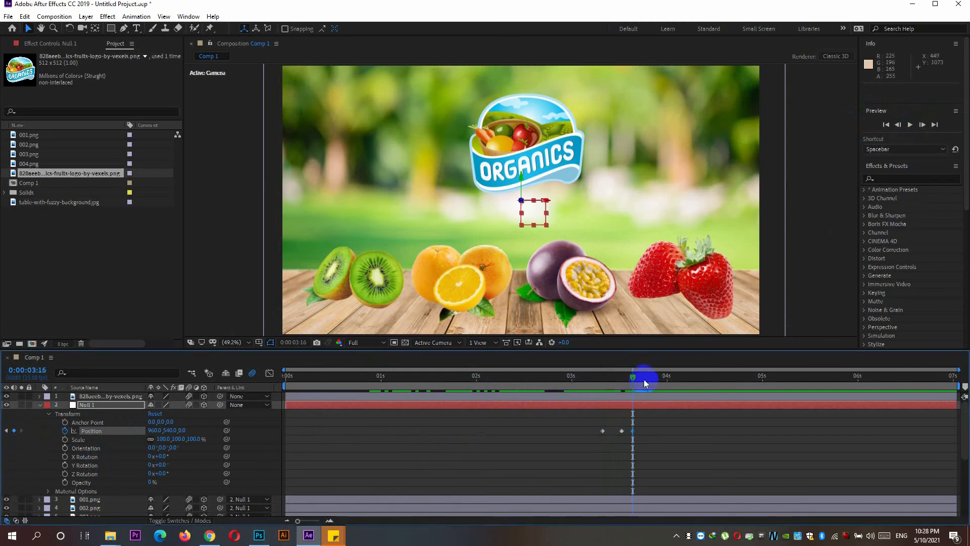
- Push the fruits back in depth by setting the null's Z position to 910 at 0:00:03:13
{"action": "left_click", "coordinate": [601, 385]}
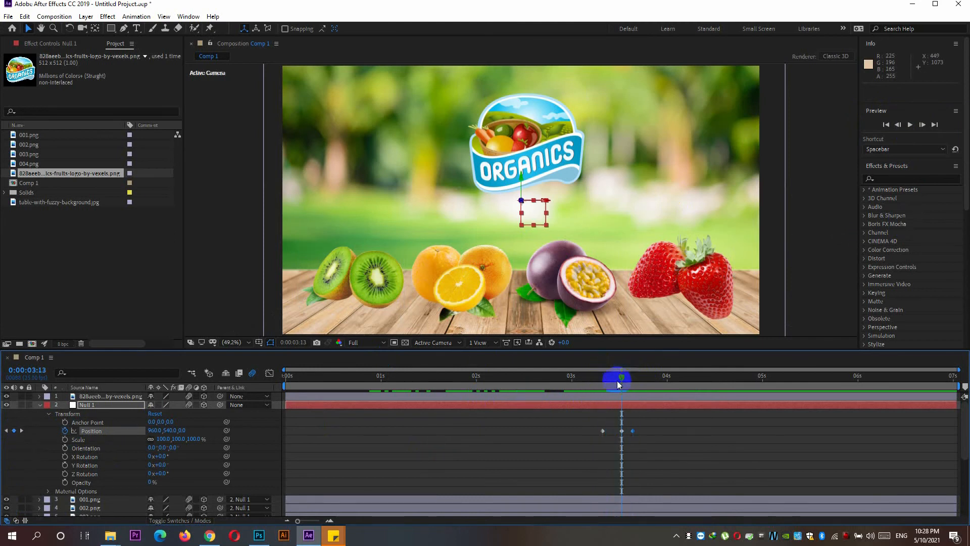
{"action": "left_click", "coordinate": [622, 431]}
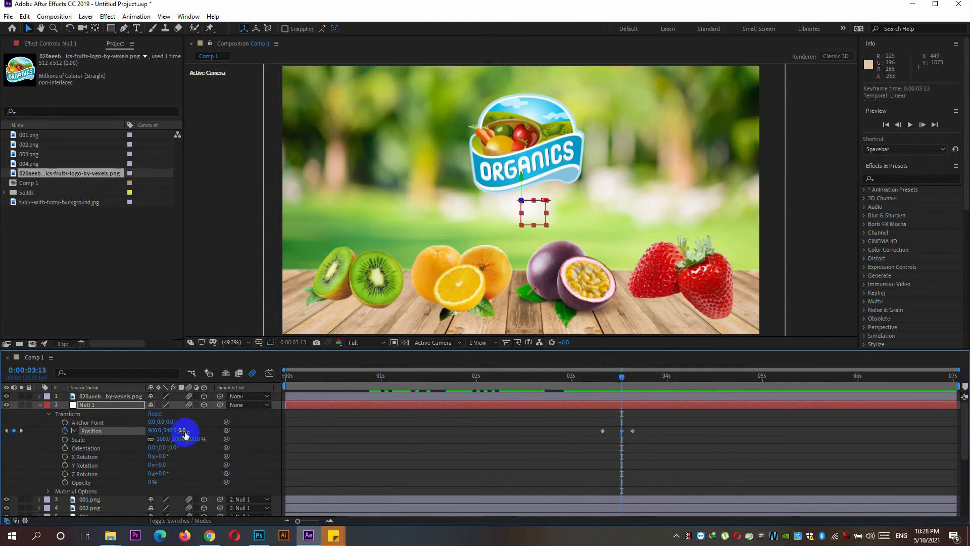
{"action": "left_click_drag", "start_coordinate": [181, 431], "coordinate": [228, 431]}
{"action": "key", "text": "ctrl+z"}
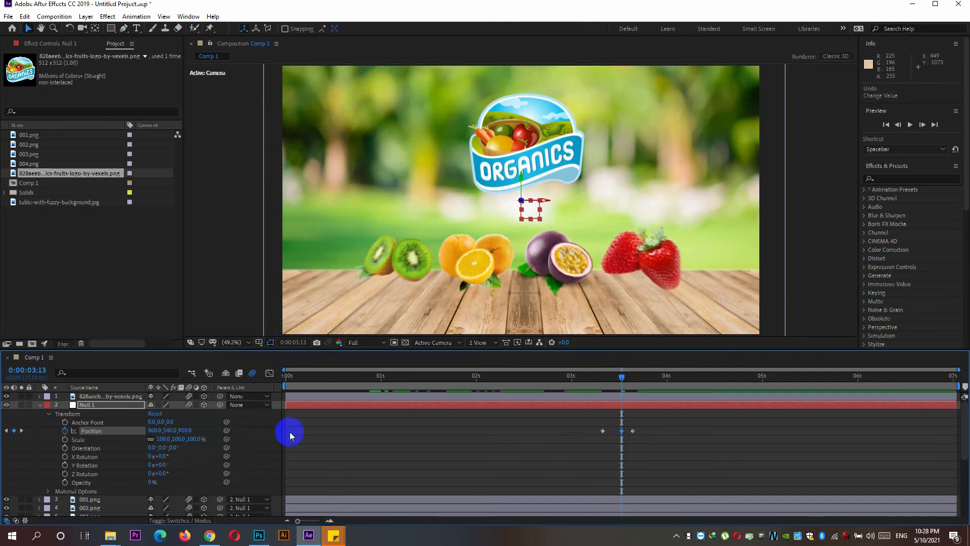
- Shift the null's middle Position keyframe slightly earlier and set its Z position to -1880 at 0:00:03:16
{"action": "left_click_drag", "start_coordinate": [621, 378], "coordinate": [633, 376]}
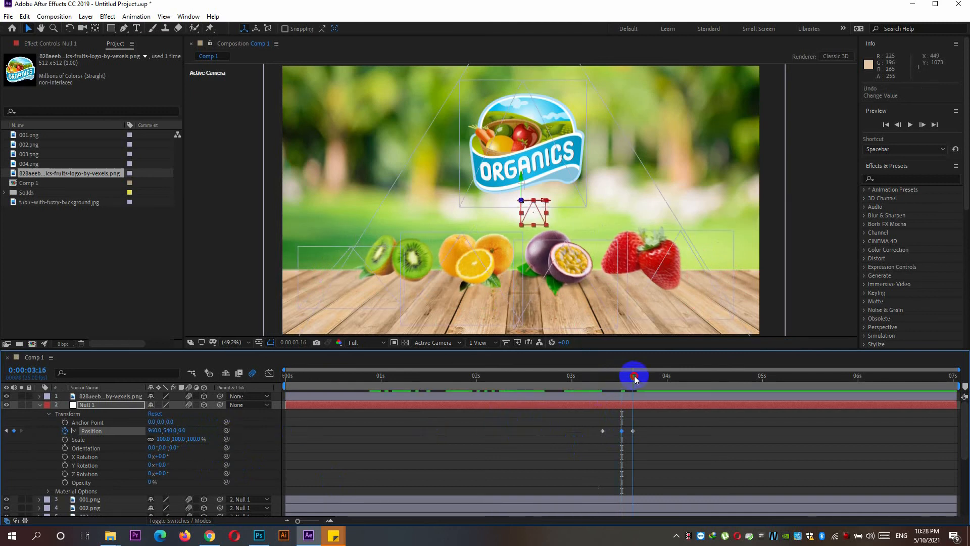
{"action": "left_click", "coordinate": [622, 430]}
{"action": "left_click", "coordinate": [632, 430]}
{"action": "left_click_drag", "start_coordinate": [183, 430], "coordinate": [91, 433]}
{"action": "left_click", "coordinate": [386, 433]}
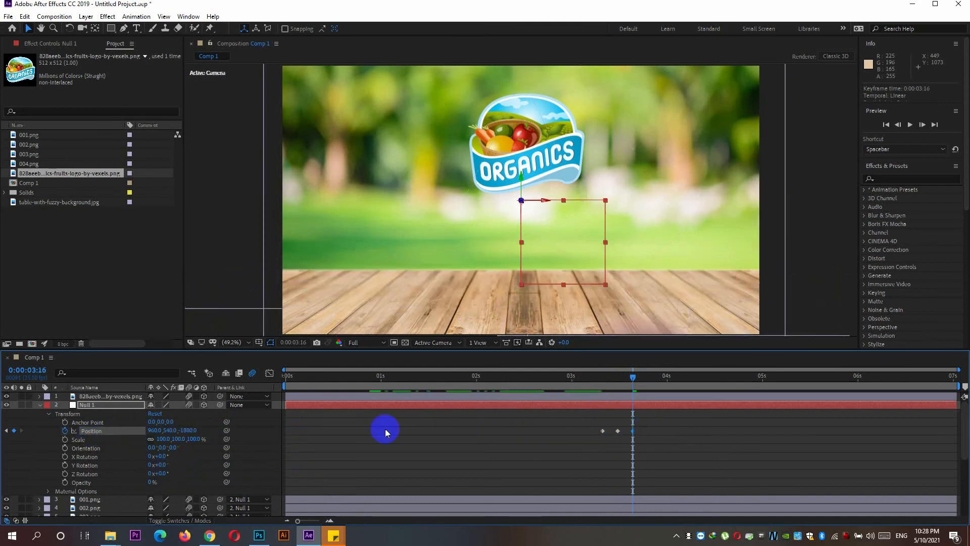
- Preview the fruits' exit animation from about 0:00:02:11
{"action": "left_click_drag", "start_coordinate": [633, 378], "coordinate": [522, 389]}
{"action": "key", "text": "space"}
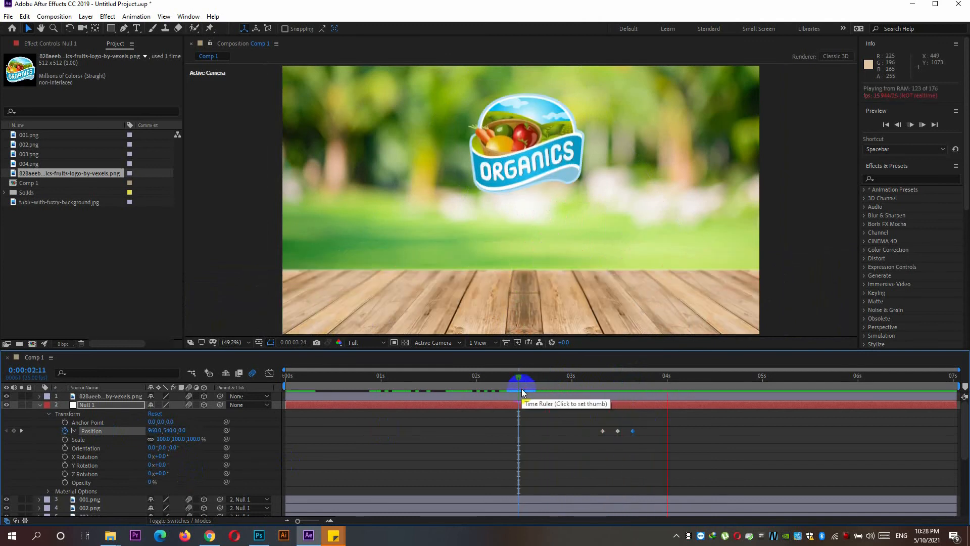
{"action": "left_click", "coordinate": [680, 403]}
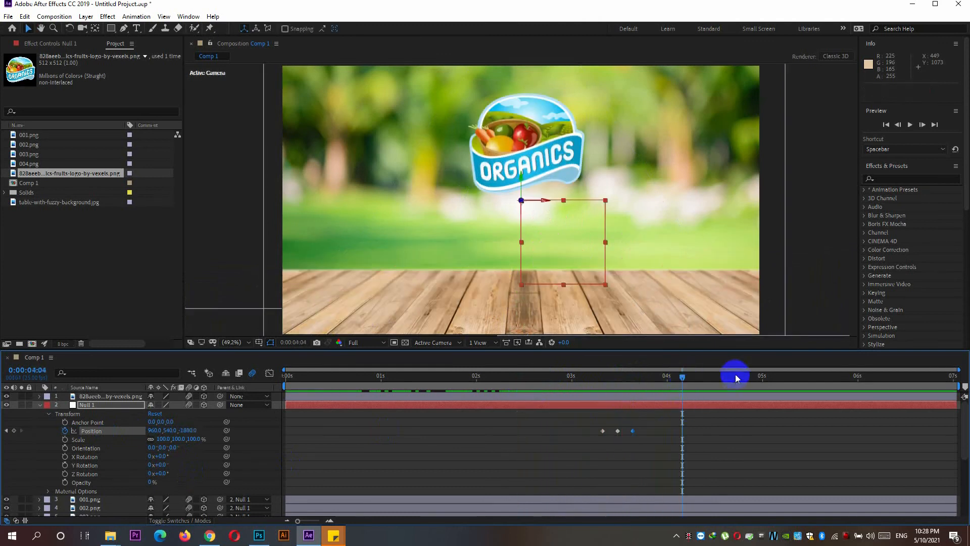
- Add two Position keyframes to the logo layer, at 0:00:04:04 and 0:00:04:09
{"action": "left_click", "coordinate": [113, 390]}
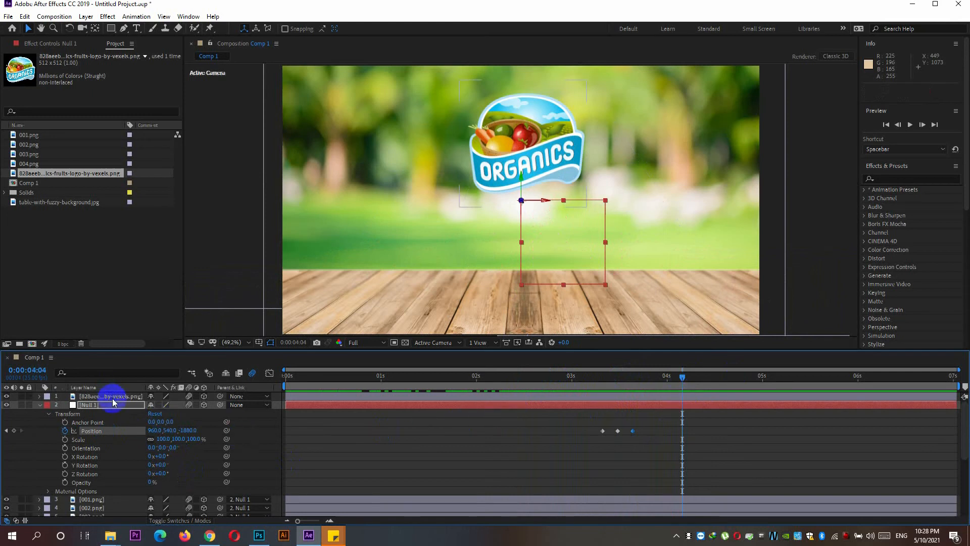
{"action": "left_click", "coordinate": [113, 397]}
{"action": "left_click", "coordinate": [39, 397]}
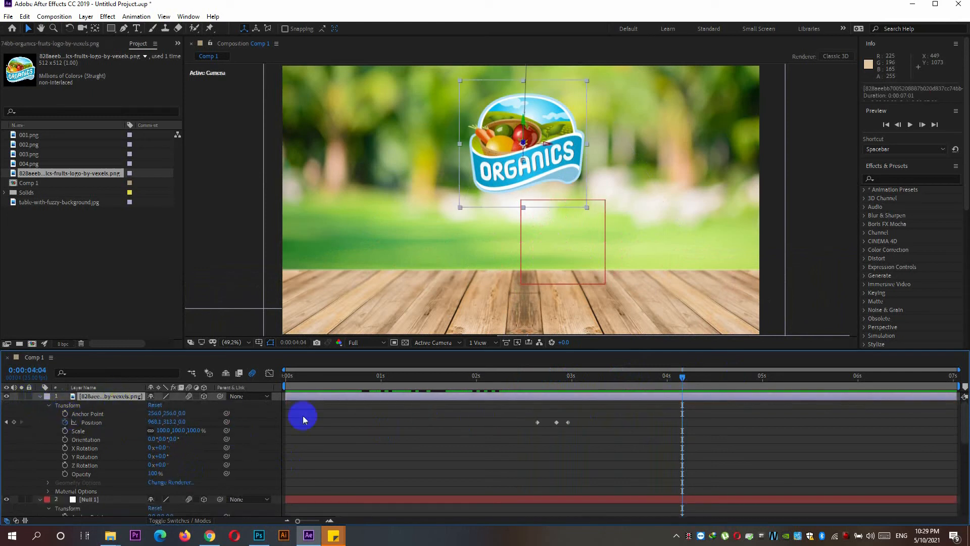
{"action": "left_click", "coordinate": [14, 422]}
{"action": "left_click", "coordinate": [570, 395]}
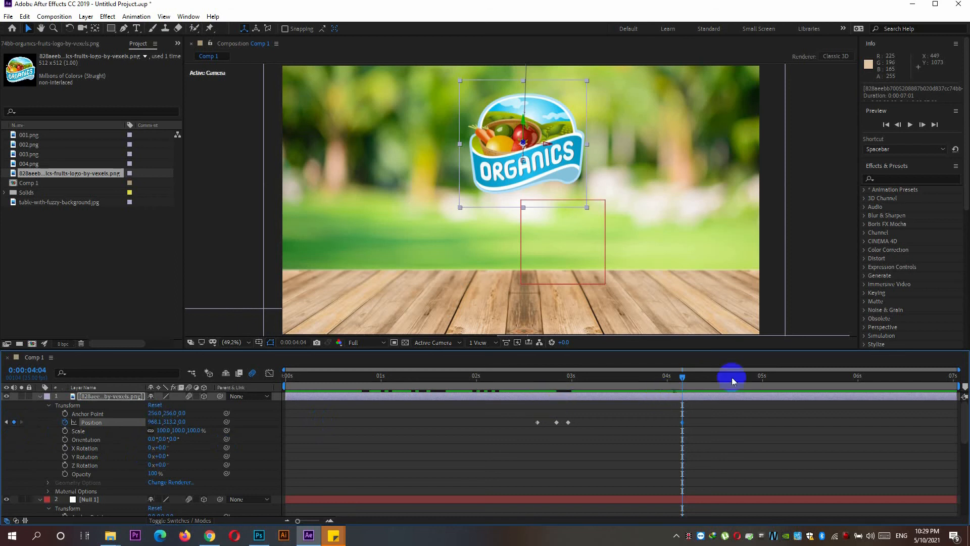
{"action": "left_click", "coordinate": [922, 124]}
{"action": "left_click", "coordinate": [922, 124]}
{"action": "left_click", "coordinate": [922, 125]}
{"action": "left_click", "coordinate": [922, 125]}
{"action": "left_click", "coordinate": [922, 125]}
{"action": "left_click", "coordinate": [14, 422]}
- At 0:00:04:09, lower the logo and bring it closer by setting its Position to 968.1, 603.2, -373
{"action": "left_click", "coordinate": [447, 500]}
{"action": "left_click", "coordinate": [150, 440]}
{"action": "left_click_drag", "start_coordinate": [154, 420], "coordinate": [183, 424]}
{"action": "key", "text": "ctrl+z"}
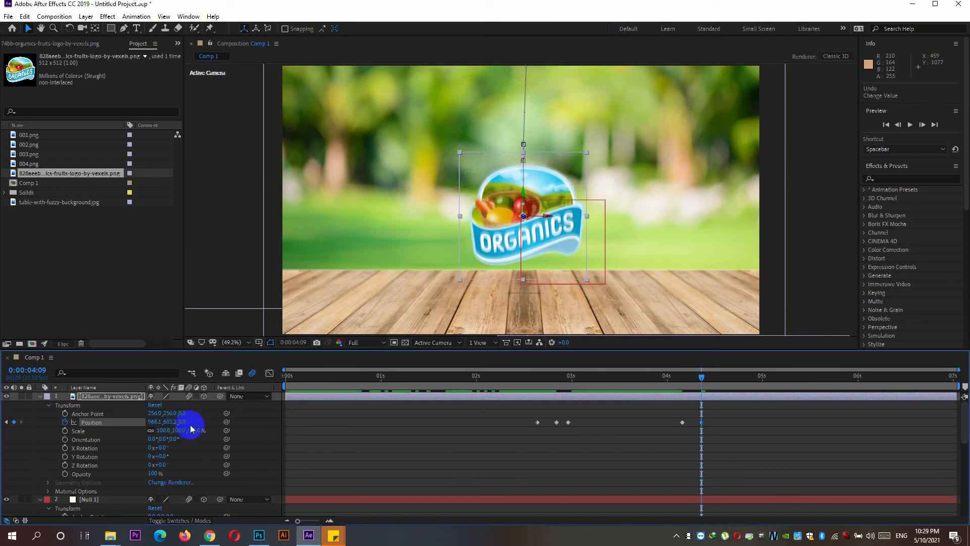
{"action": "left_click_drag", "start_coordinate": [182, 421], "coordinate": [104, 427]}
{"action": "left_click", "coordinate": [539, 453]}
- Move the logo's last Position keyframe slightly later and preview the logo's move to the frame center
{"action": "left_click_drag", "start_coordinate": [699, 376], "coordinate": [758, 389]}
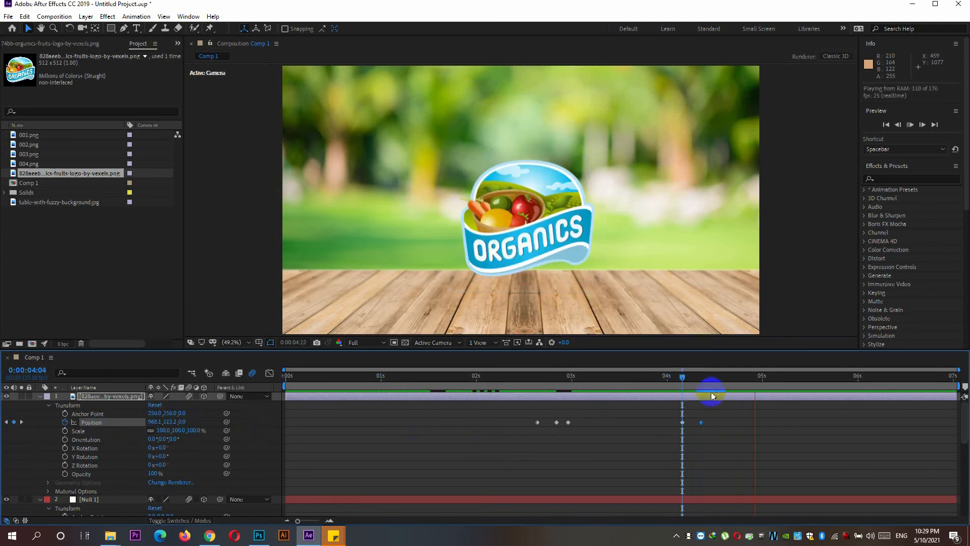
{"action": "left_click", "coordinate": [702, 422]}
{"action": "left_click", "coordinate": [674, 377]}
{"action": "key", "text": "space"}
{"action": "left_click", "coordinate": [767, 411]}
{"action": "left_click_drag", "start_coordinate": [777, 375], "coordinate": [743, 376]}
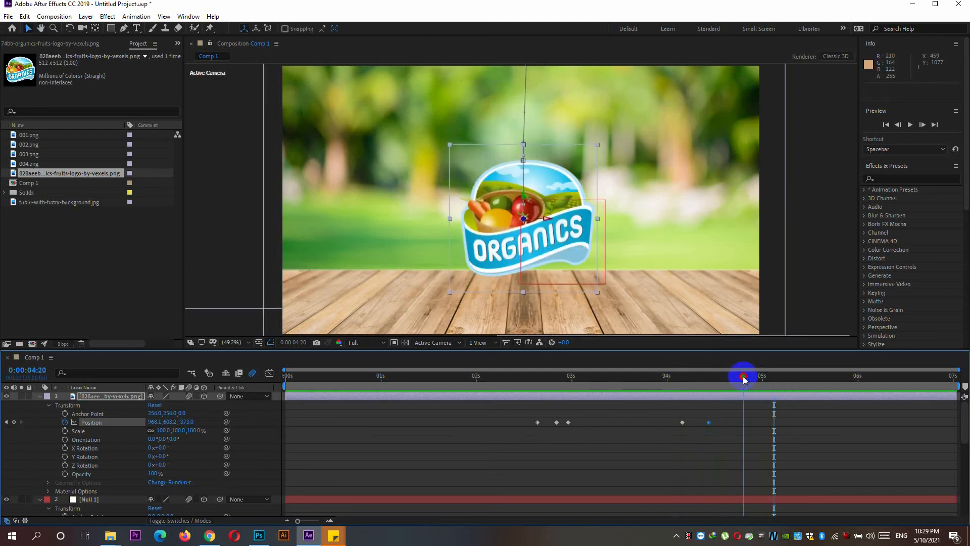
- Search the effects for "cc l" and apply CC Light Sweep to the logo layer
{"action": "left_click", "coordinate": [891, 170]}
{"action": "left_click", "coordinate": [892, 179]}
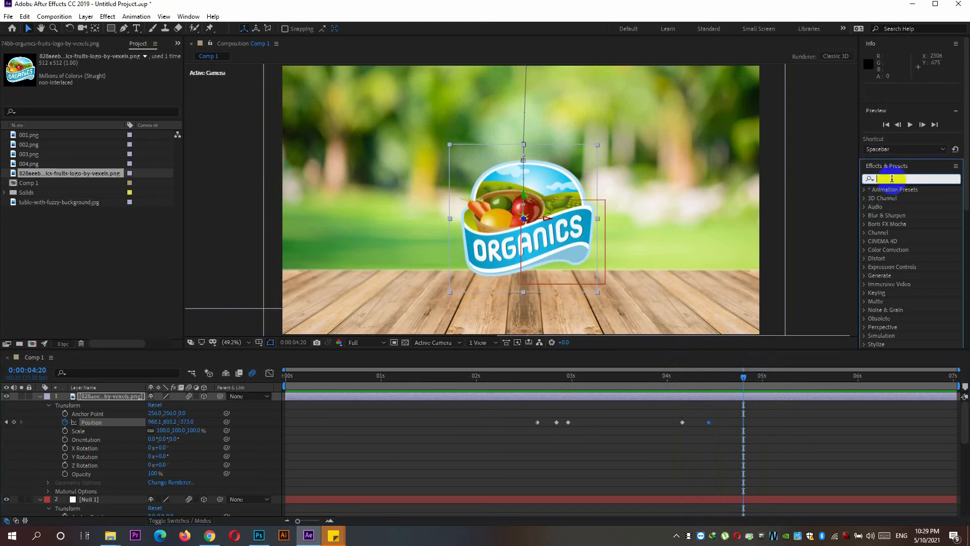
{"action": "type", "text": "cc"}
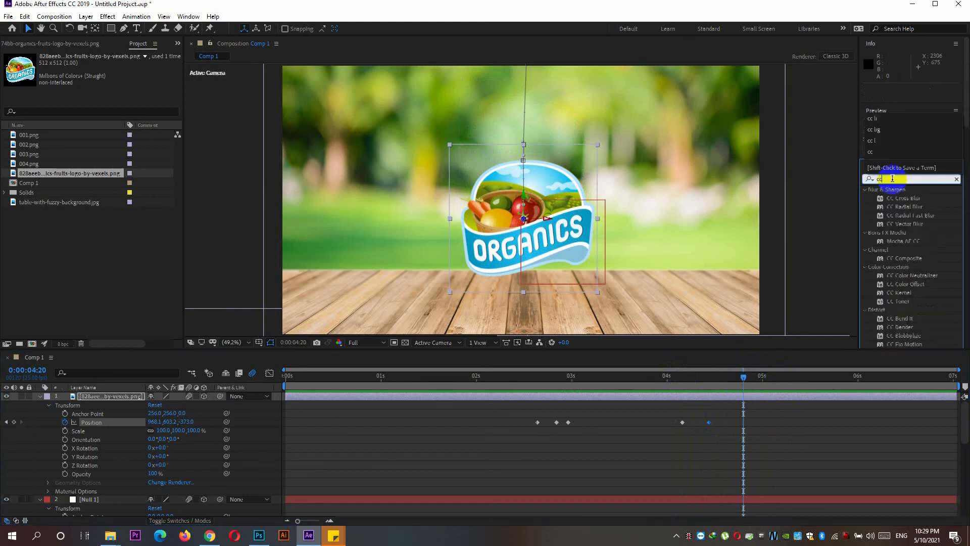
{"action": "type", "text": " l"}
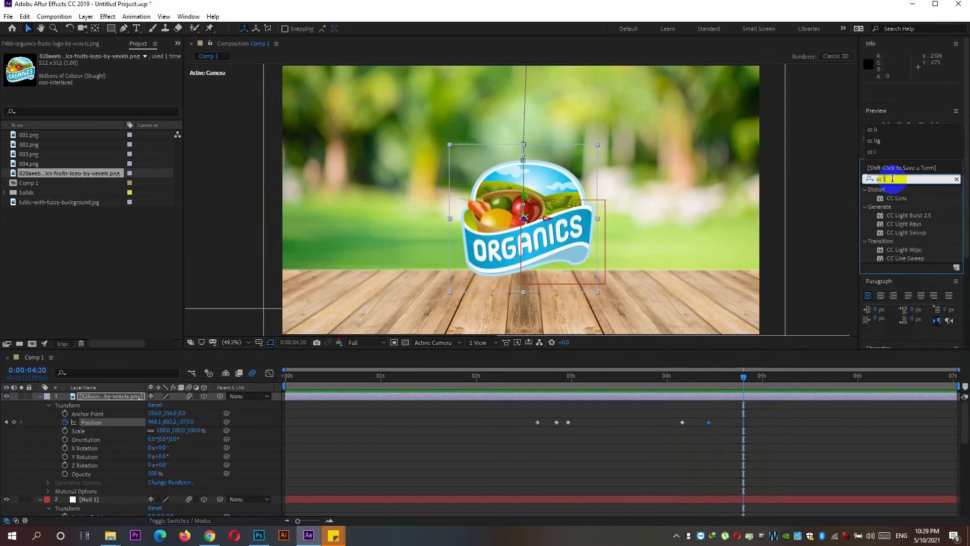
{"action": "left_click", "coordinate": [904, 233]}
{"action": "left_click_drag", "start_coordinate": [907, 236], "coordinate": [524, 227]}
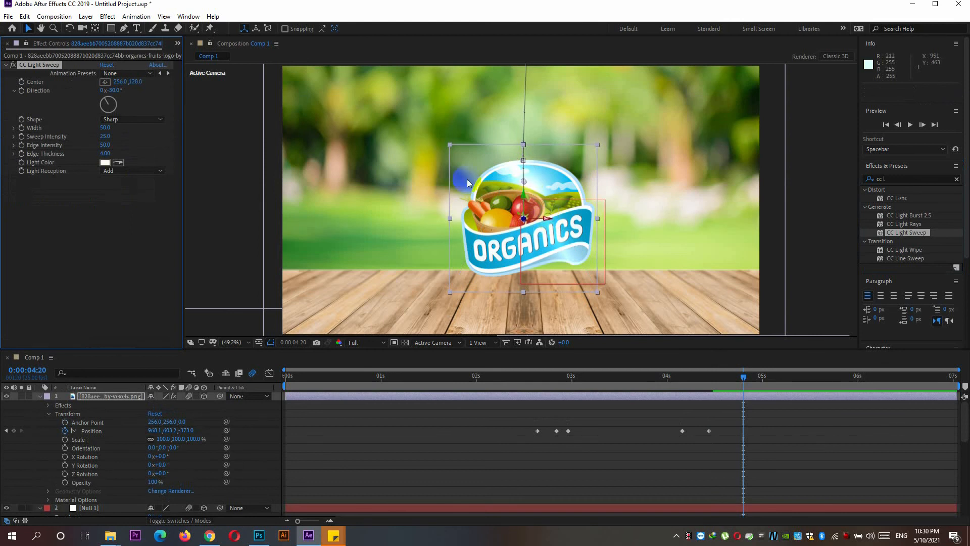
- Move the light sweep's center to 114.3, 159.5, set its width to 44 and increase the sweep intensity
{"action": "left_click_drag", "start_coordinate": [525, 184], "coordinate": [483, 190]}
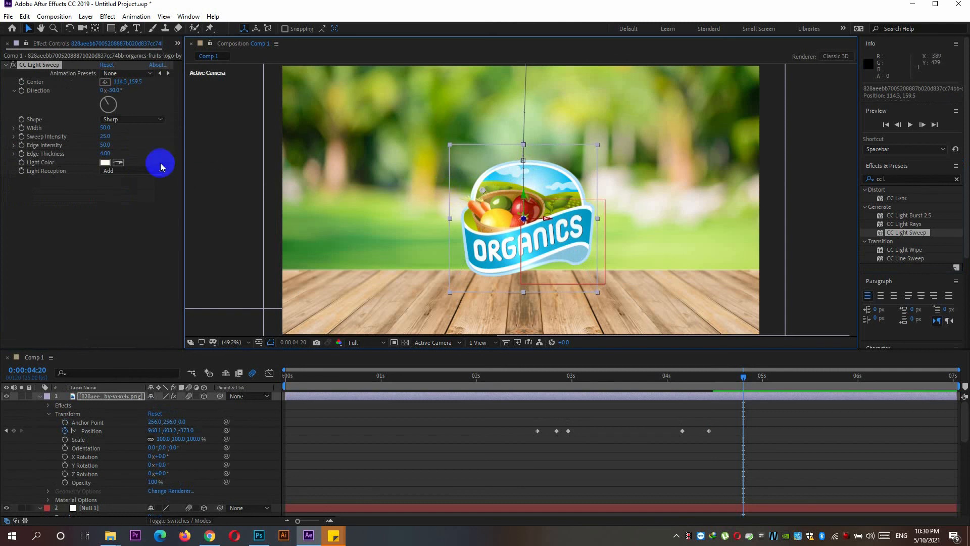
{"action": "left_click_drag", "start_coordinate": [105, 128], "coordinate": [116, 129]}
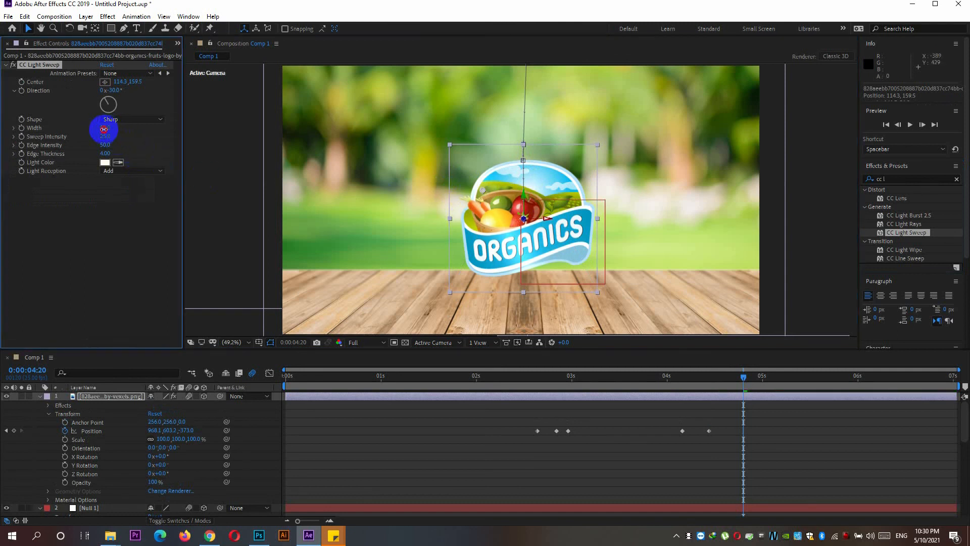
{"action": "left_click_drag", "start_coordinate": [100, 137], "coordinate": [116, 137]}
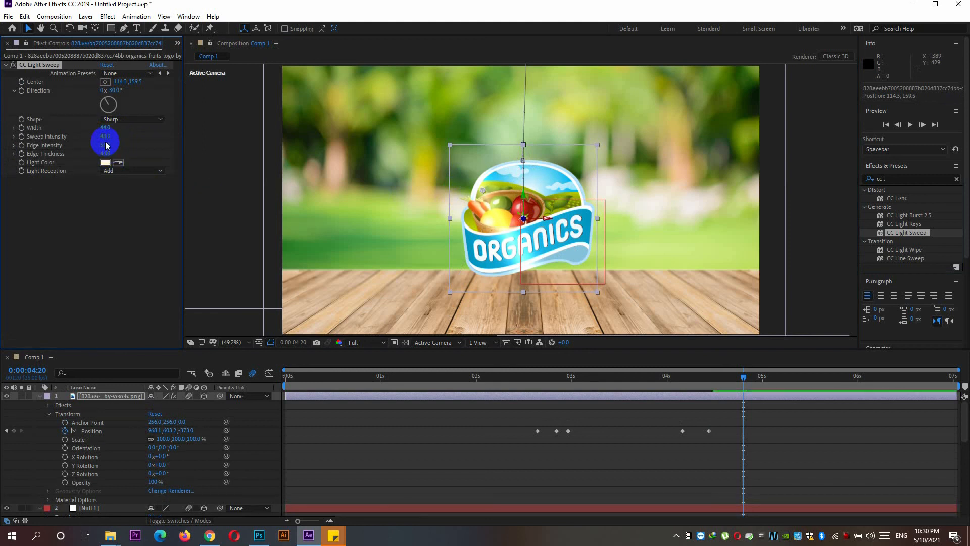
- Set the light sweep's edge intensity to 65 and animate its center from -311.1, 198.0 at 0:00:04:20 to 654.9, 205.0 at 0:00:05:16
{"action": "left_click_drag", "start_coordinate": [108, 144], "coordinate": [119, 144]}
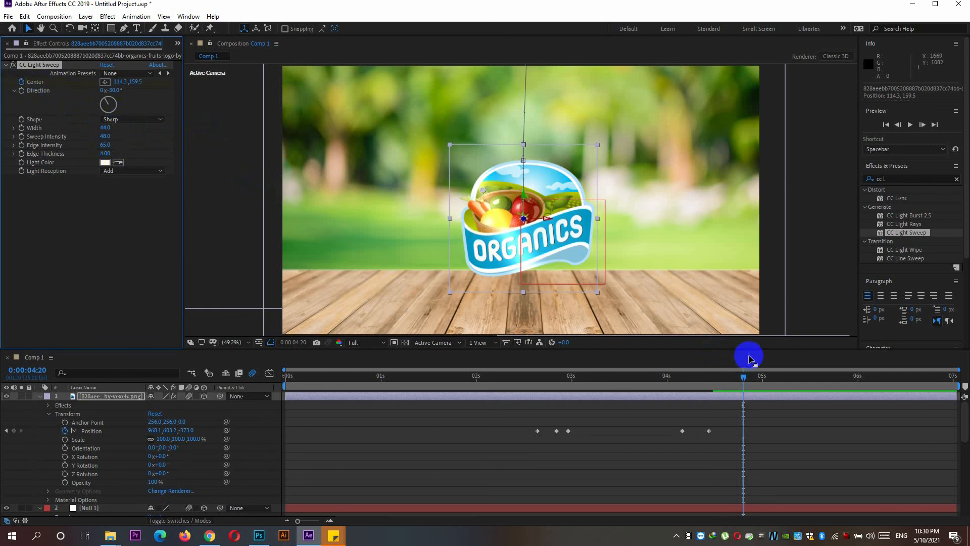
{"action": "left_click_drag", "start_coordinate": [482, 193], "coordinate": [407, 198]}
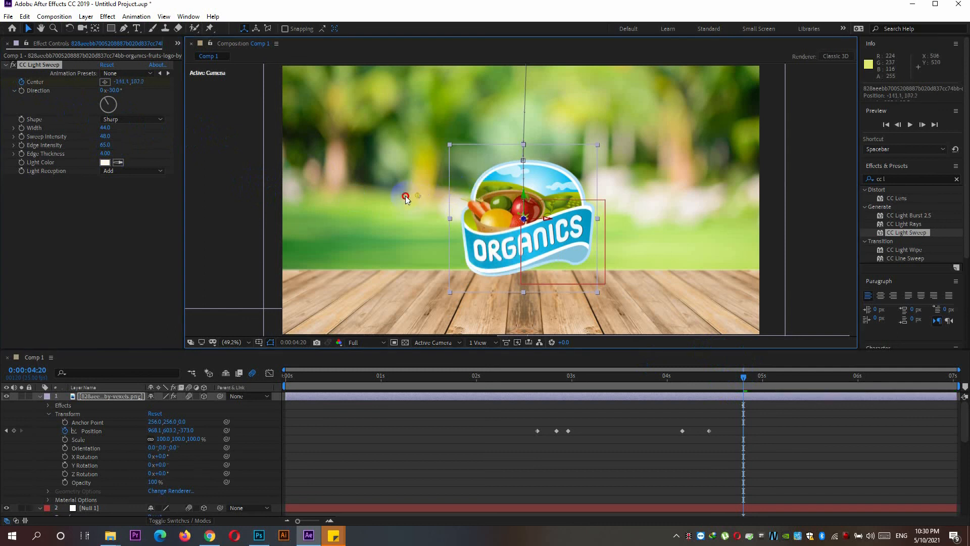
{"action": "left_click_drag", "start_coordinate": [745, 385], "coordinate": [823, 386]}
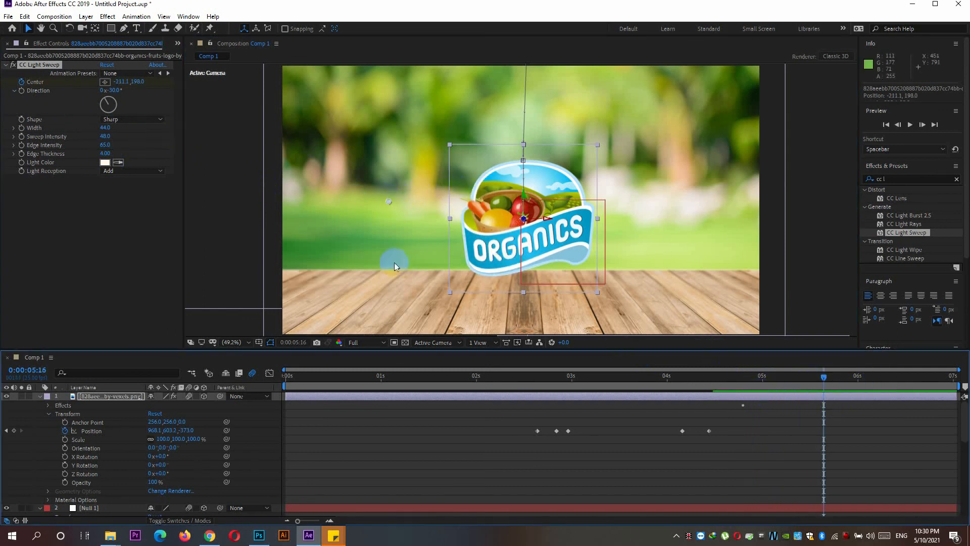
{"action": "left_click_drag", "start_coordinate": [389, 200], "coordinate": [639, 206]}
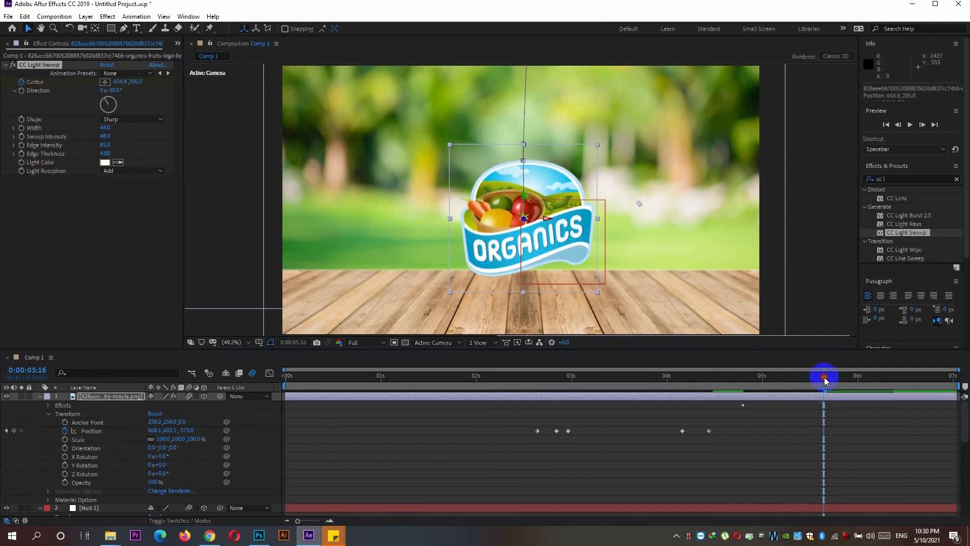
- Trim the end of the logo layer to 0:00:06:09, shorten the work area to match and preview the animation
{"action": "left_click_drag", "start_coordinate": [824, 376], "coordinate": [892, 379]}
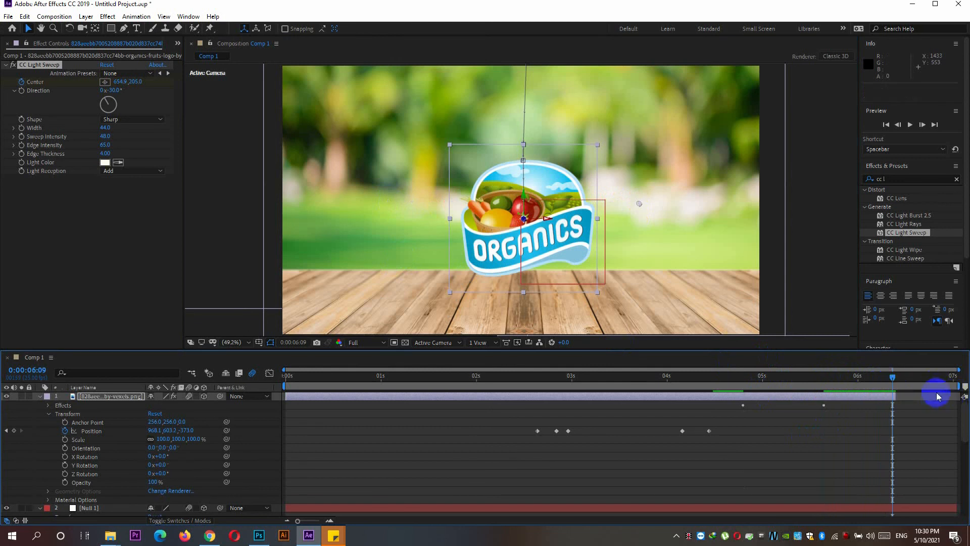
{"action": "left_click_drag", "start_coordinate": [958, 386], "coordinate": [847, 382]}
{"action": "key", "text": "space"}
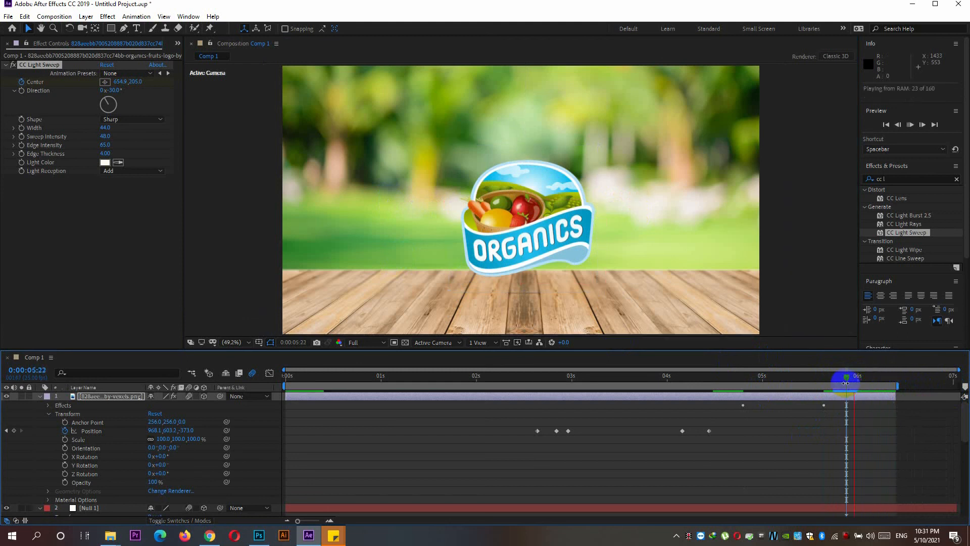